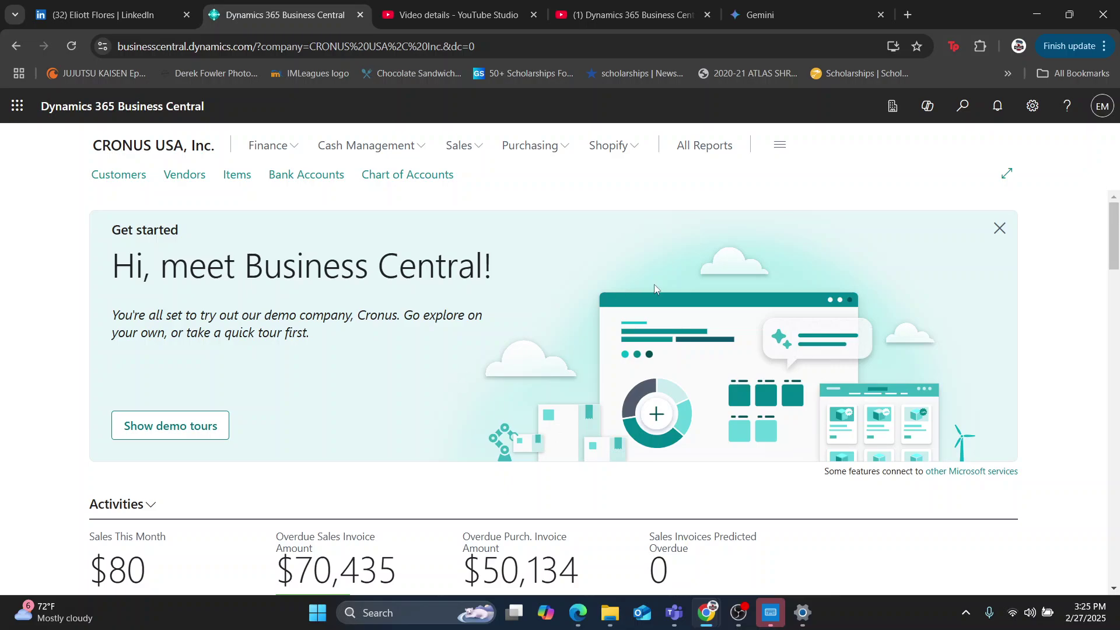
# Step: Find the Sales Orders list by searching for "sale order" and create a new sales order
pyautogui.click(961, 106)
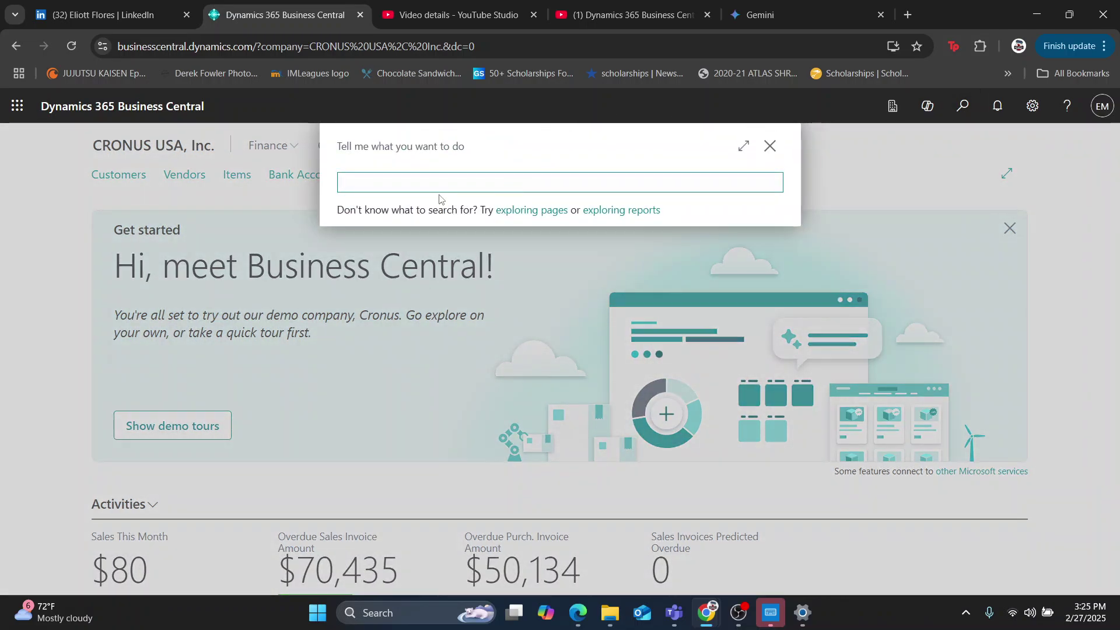
pyautogui.write('sale order')
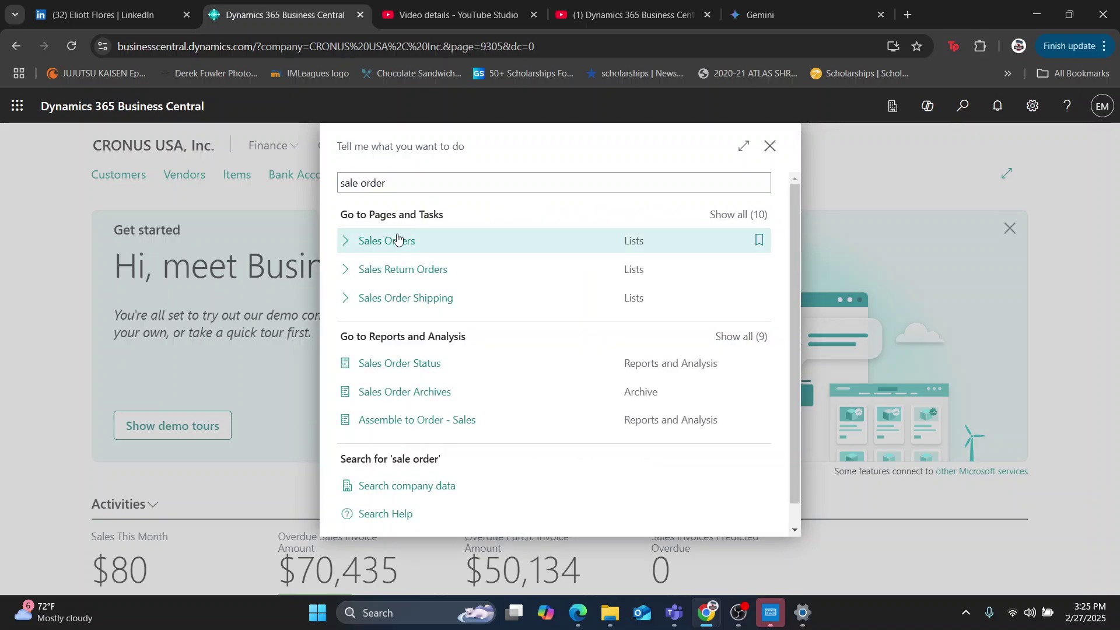
pyautogui.click(397, 239)
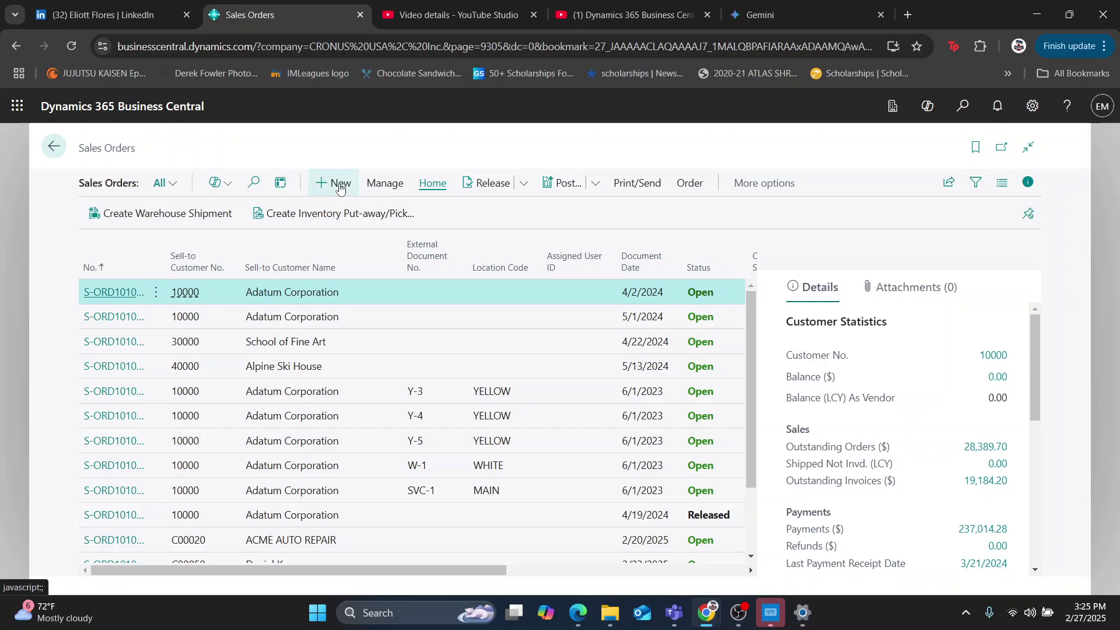
pyautogui.click(339, 187)
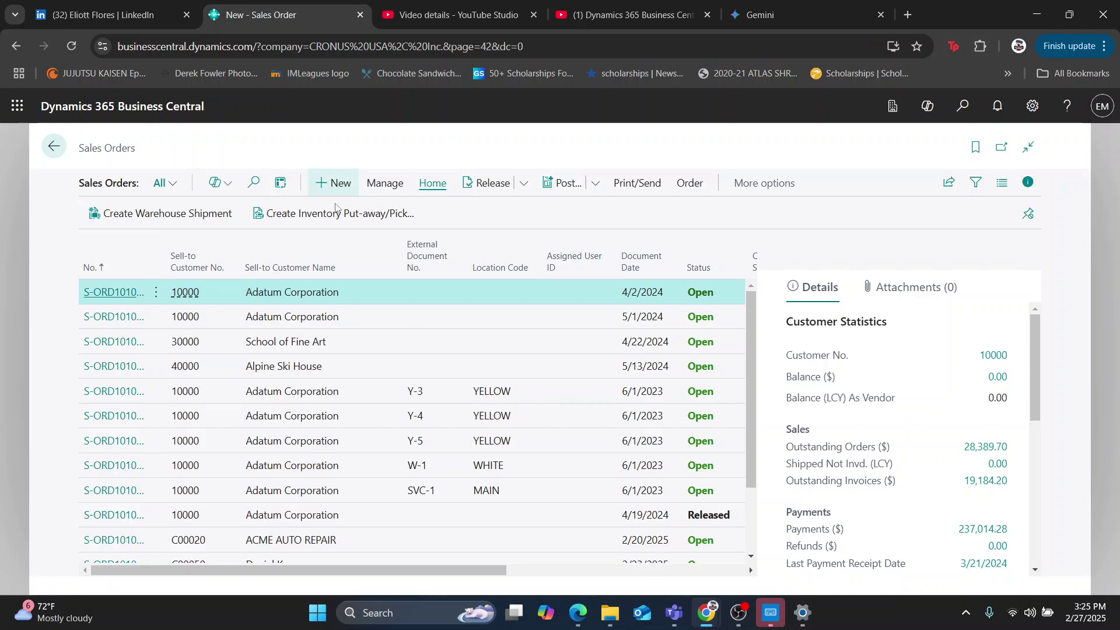
# Step: Assign an existing individual customer near the end of the customer list to the new sales order
pyautogui.click(382, 323)
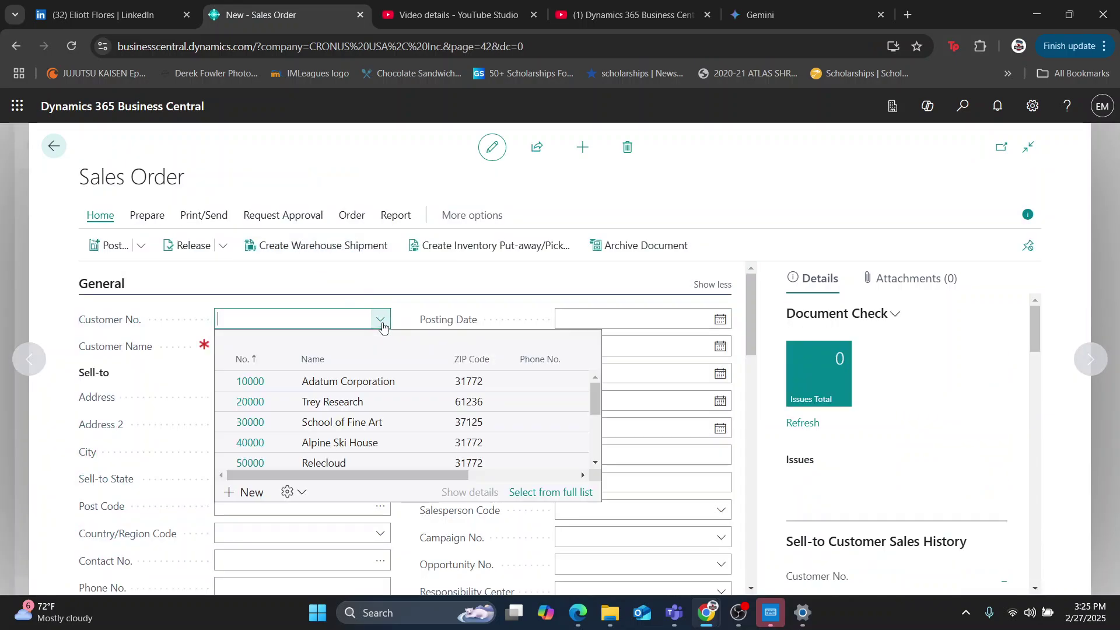
pyautogui.scroll(-5, 389, 434)
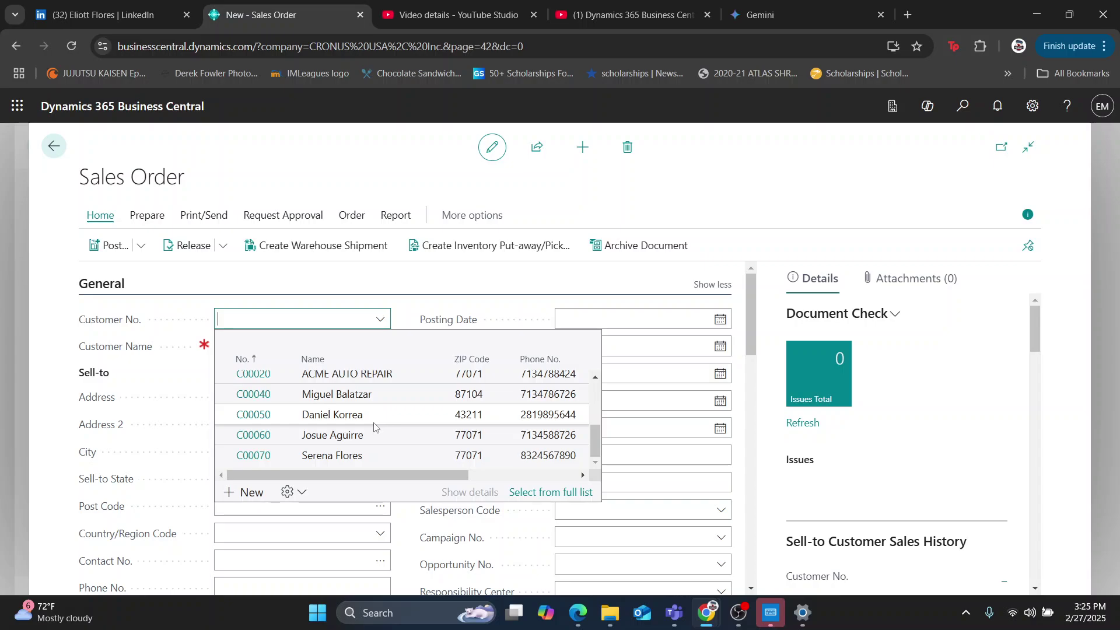
pyautogui.click(375, 425)
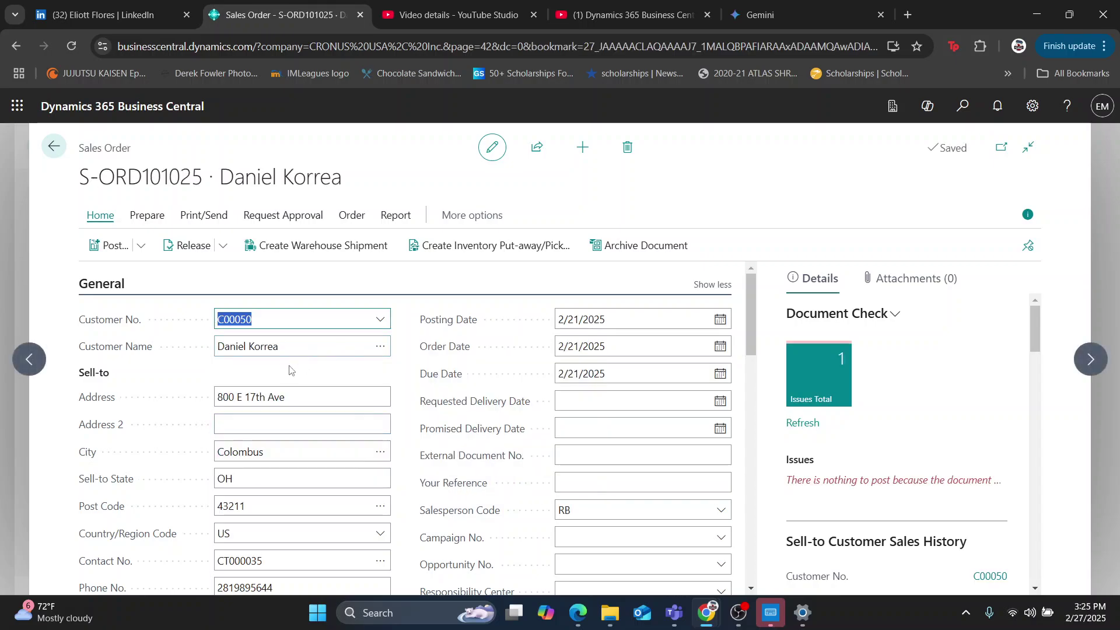
# Step: Examine the customer's sell-to details and the remaining header fields in the sales order's General section
pyautogui.scroll(-5, 290, 370)
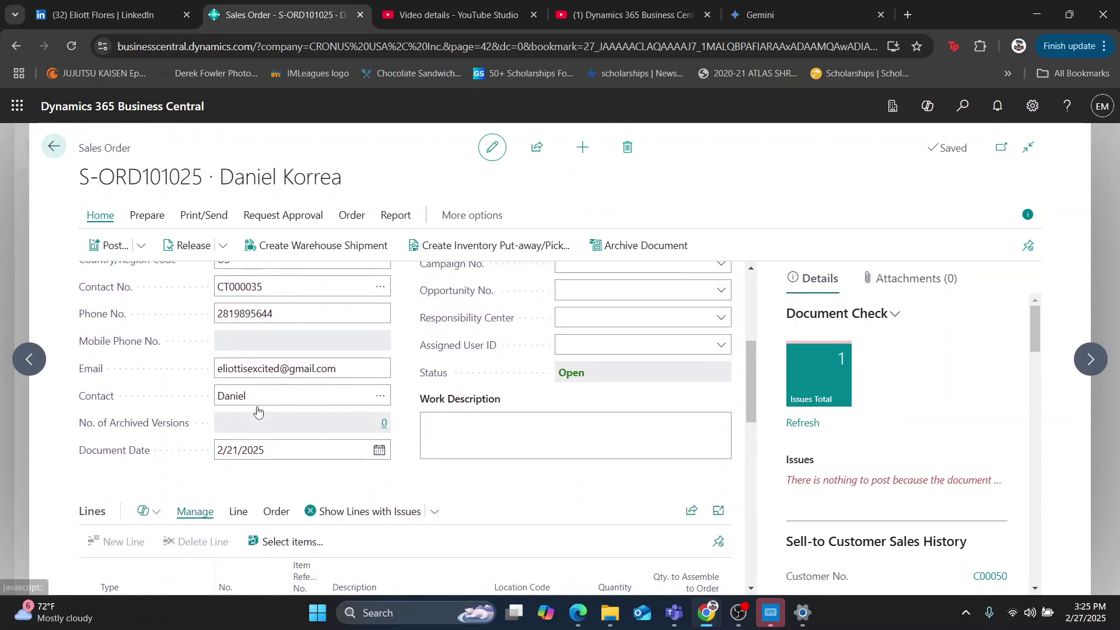
pyautogui.scroll(4, 259, 373)
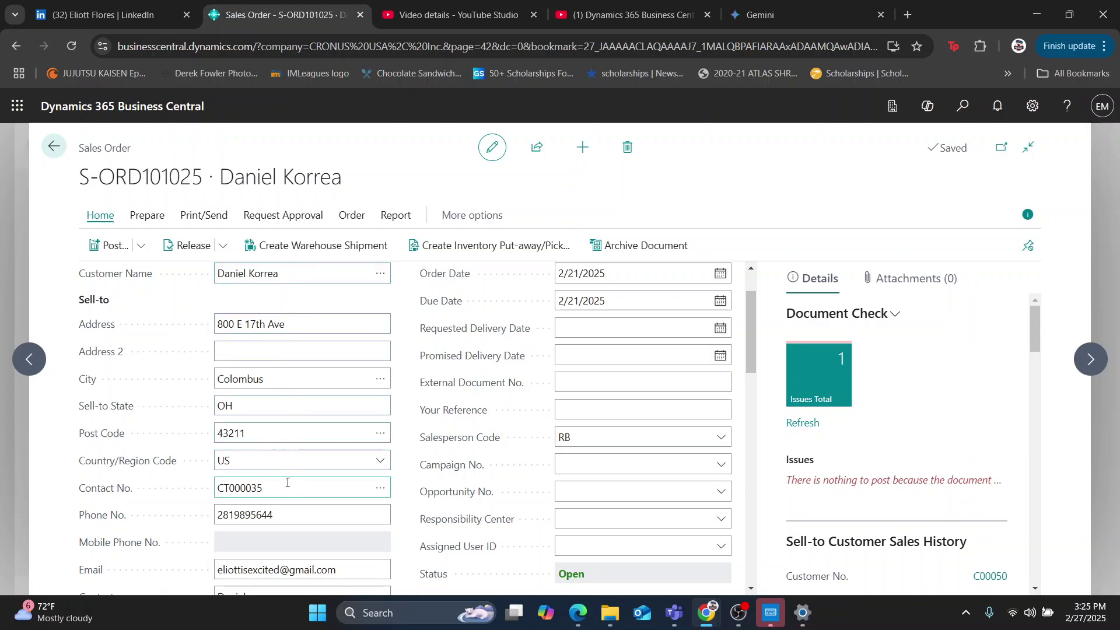
pyautogui.scroll(-4, 283, 506)
pyautogui.scroll(4, 304, 464)
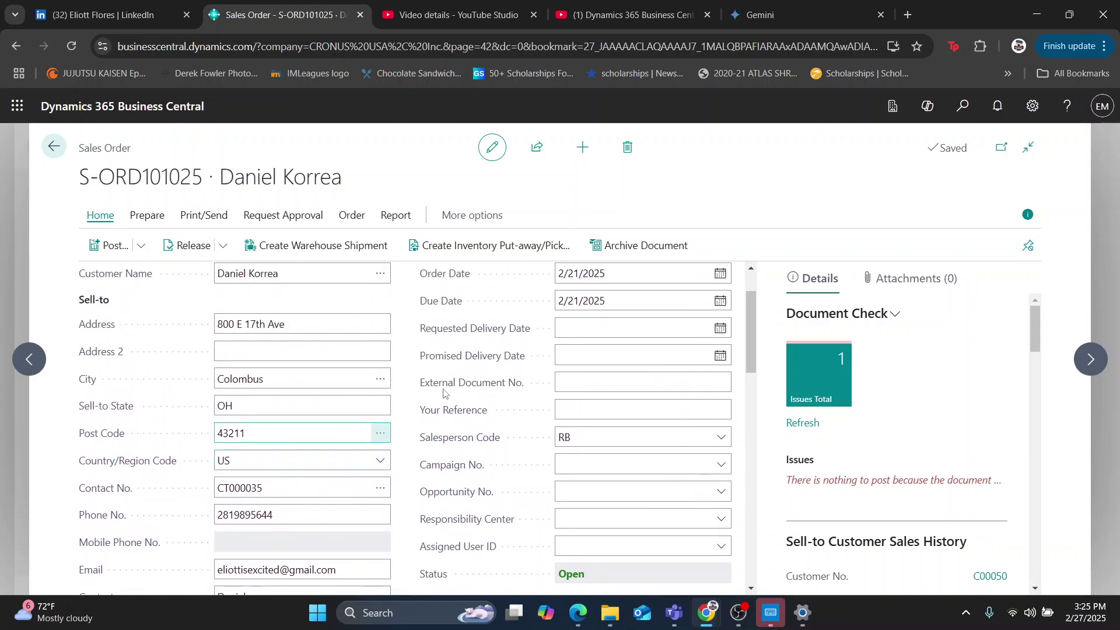
pyautogui.click(277, 355)
pyautogui.scroll(-1, 278, 379)
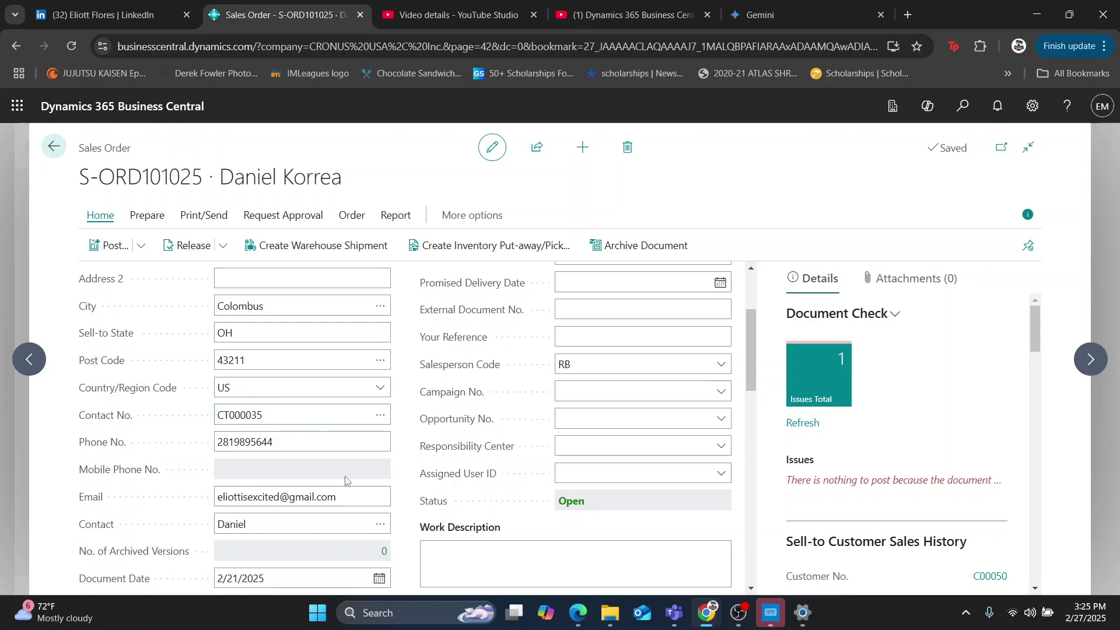
pyautogui.scroll(-1, 319, 471)
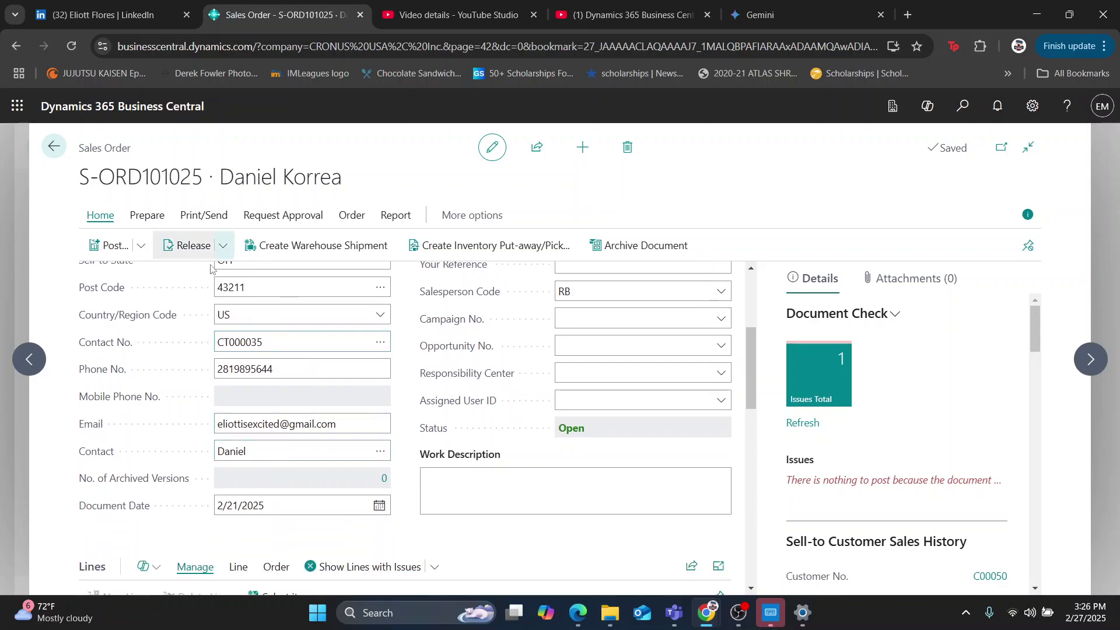
pyautogui.scroll(2, 209, 432)
pyautogui.scroll(1, 89, 330)
# Step: Set the sales order's document date to 2/27/2025
pyautogui.scroll(-5, 282, 387)
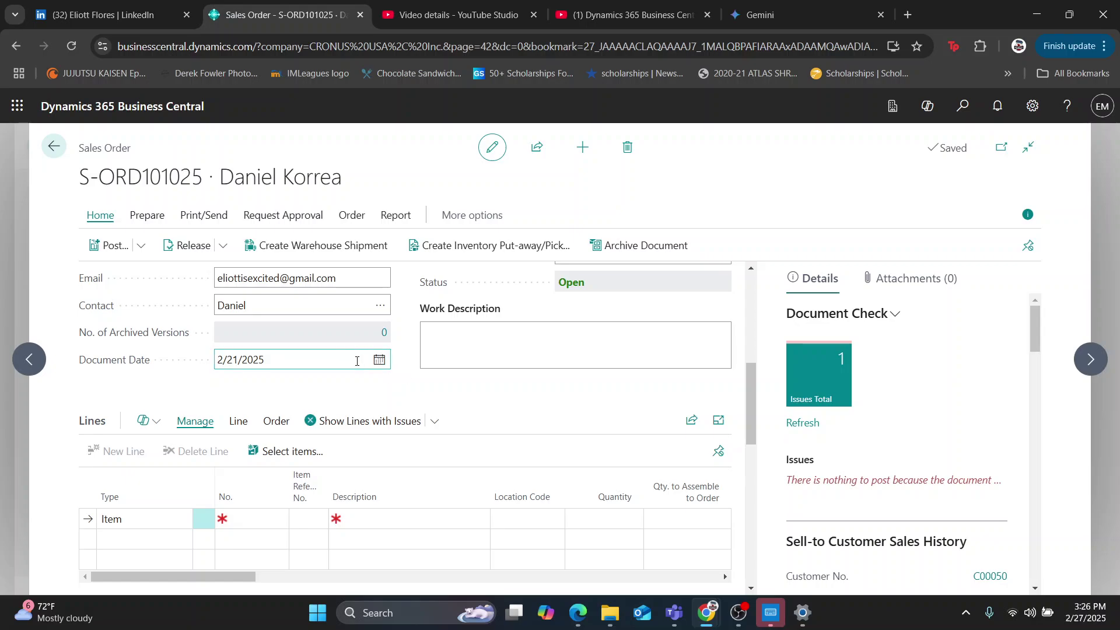
pyautogui.click(379, 360)
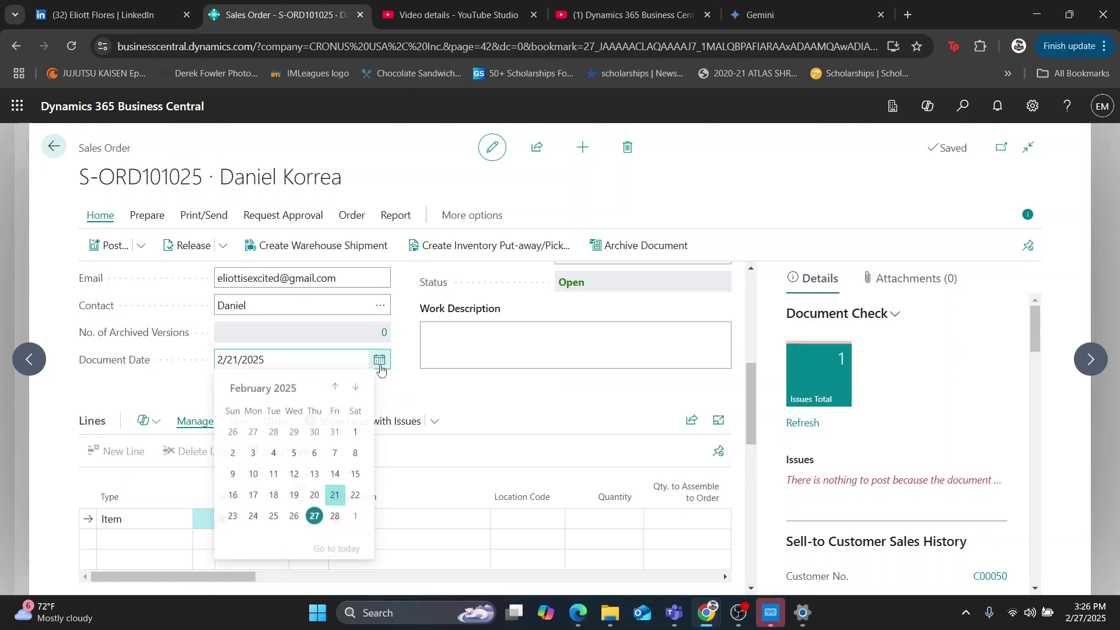
pyautogui.click(314, 519)
# Step: Set the order's posting date, order date and due date to 2/27/2025
pyautogui.scroll(6, 665, 361)
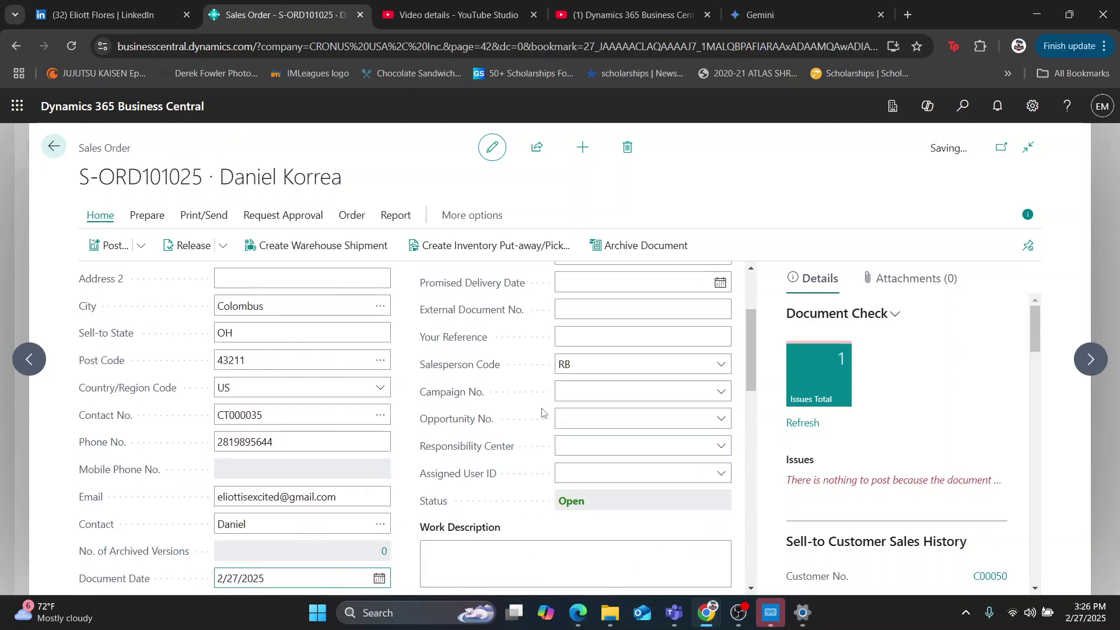
pyautogui.click(720, 319)
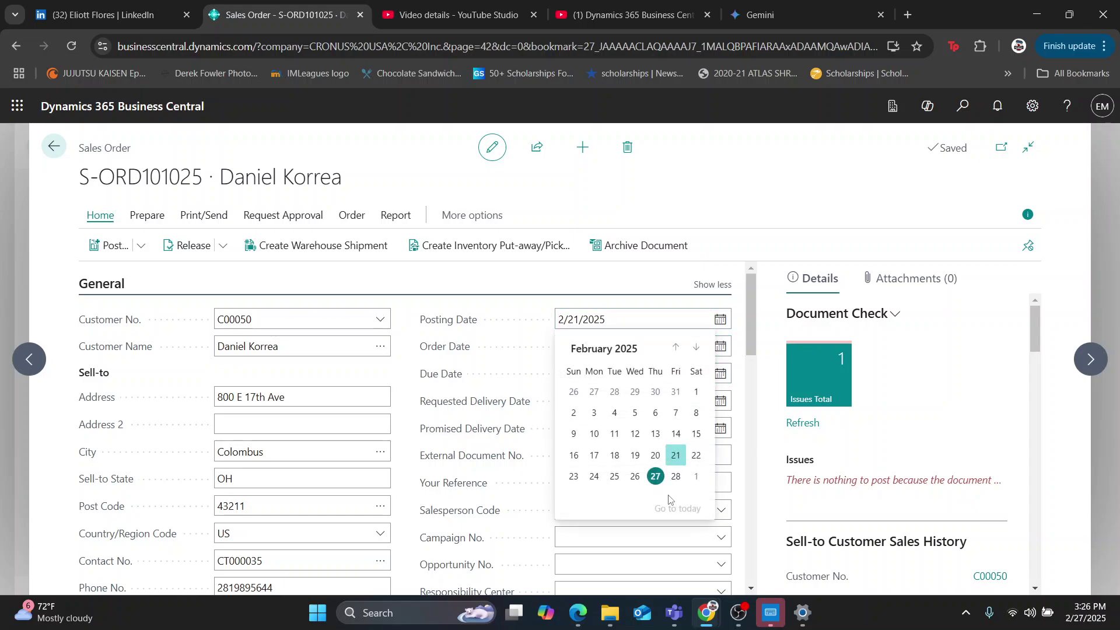
pyautogui.click(655, 478)
pyautogui.click(719, 346)
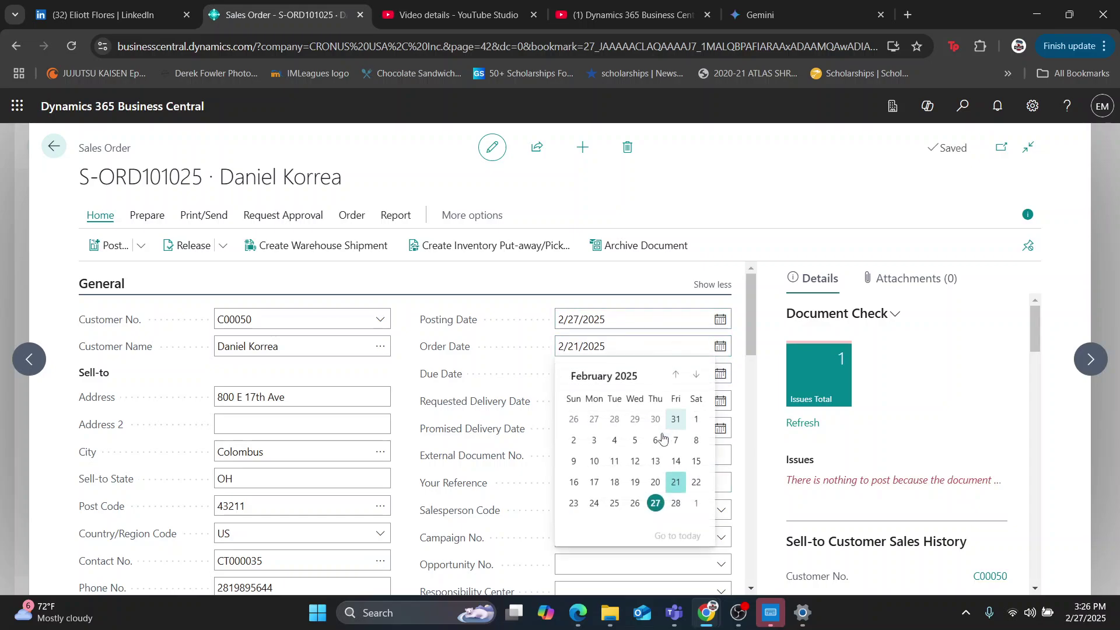
pyautogui.click(656, 502)
pyautogui.click(720, 373)
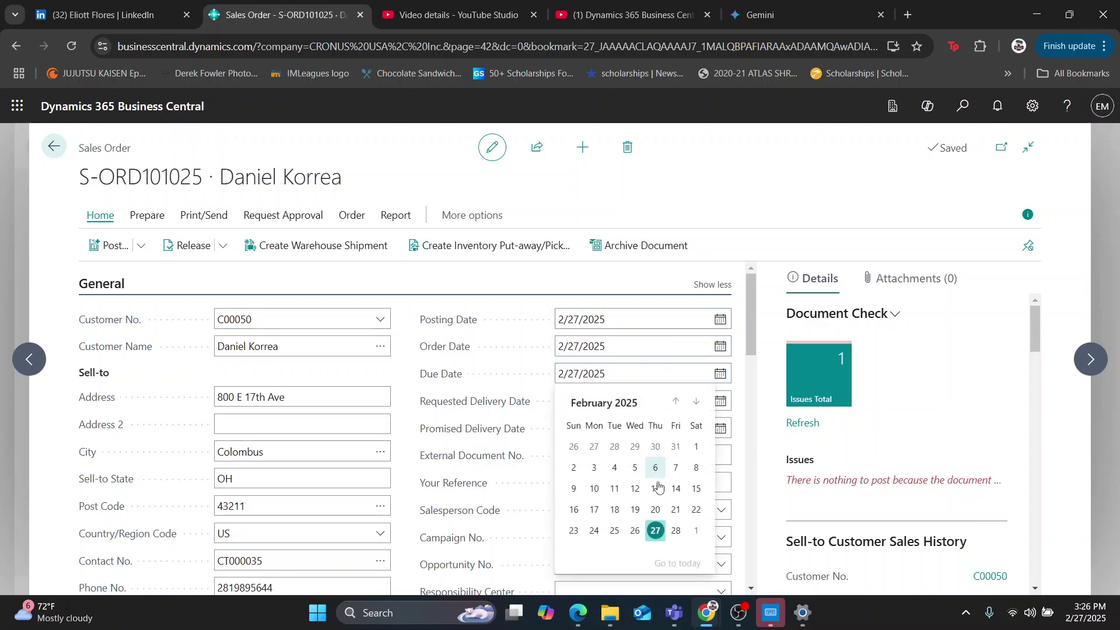
pyautogui.click(655, 531)
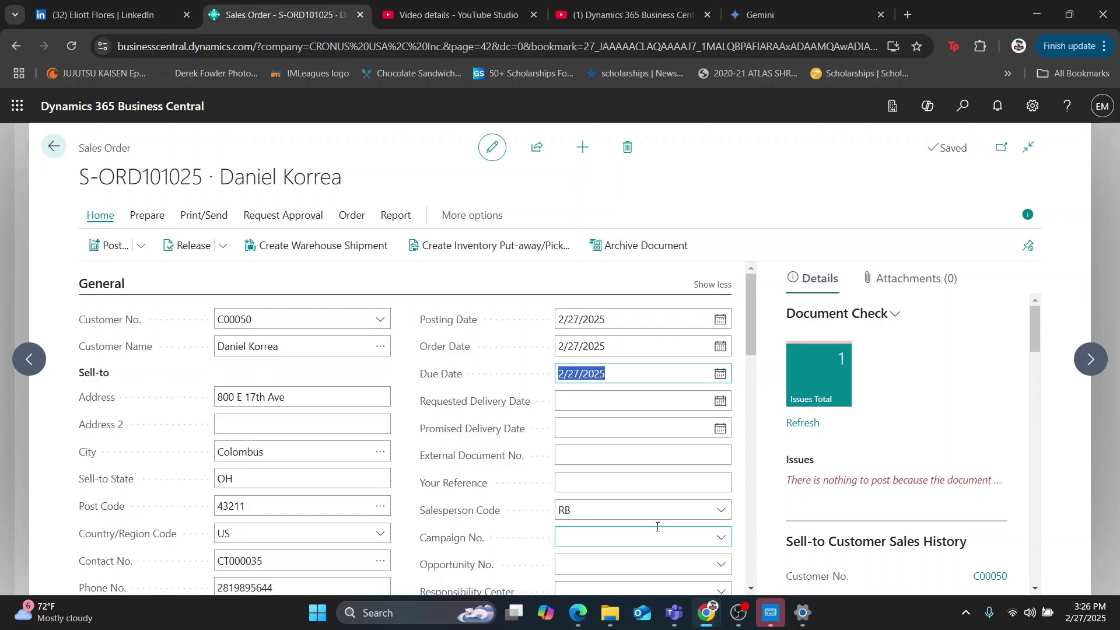
# Step: Search the full item list for "spark" and put item SPK-001, ACME Spark Plug, on the first order line
pyautogui.scroll(-3, 632, 410)
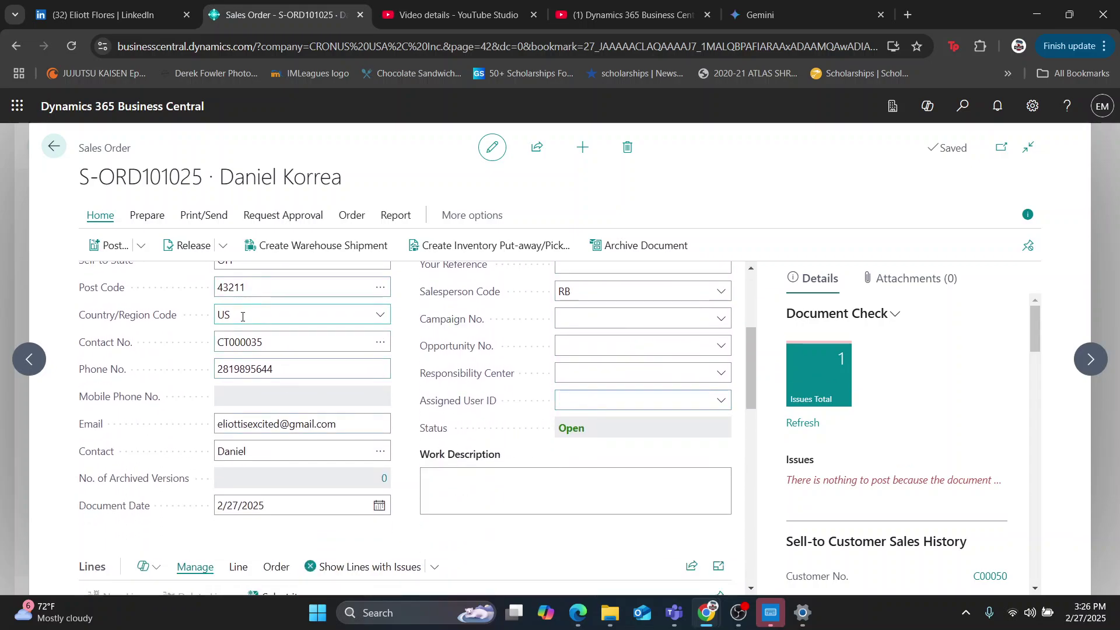
pyautogui.scroll(-2, 242, 316)
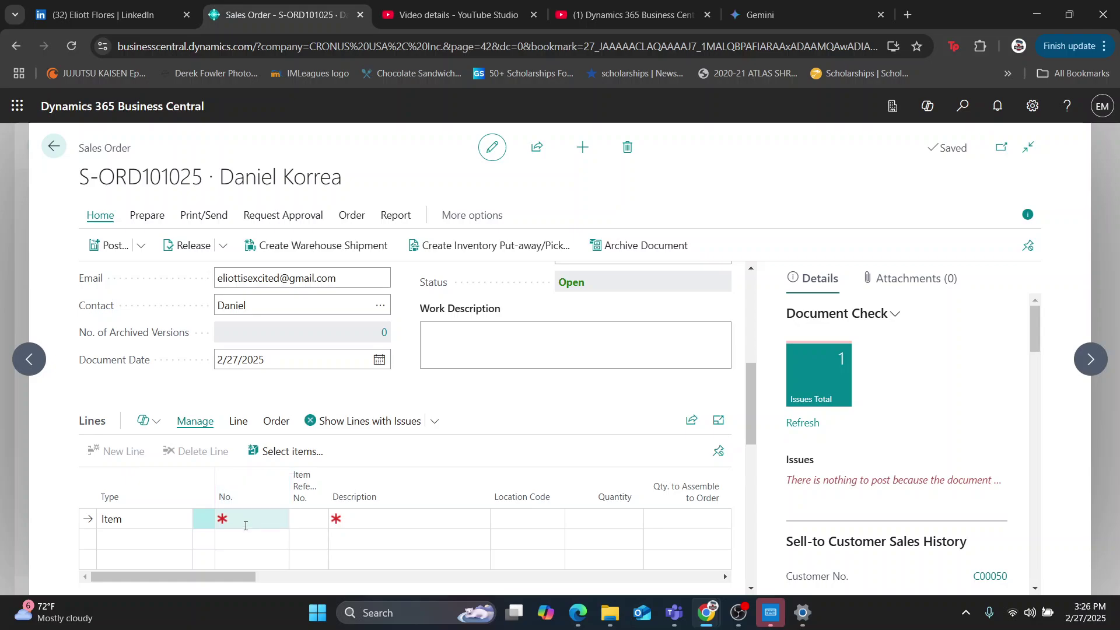
pyautogui.click(245, 525)
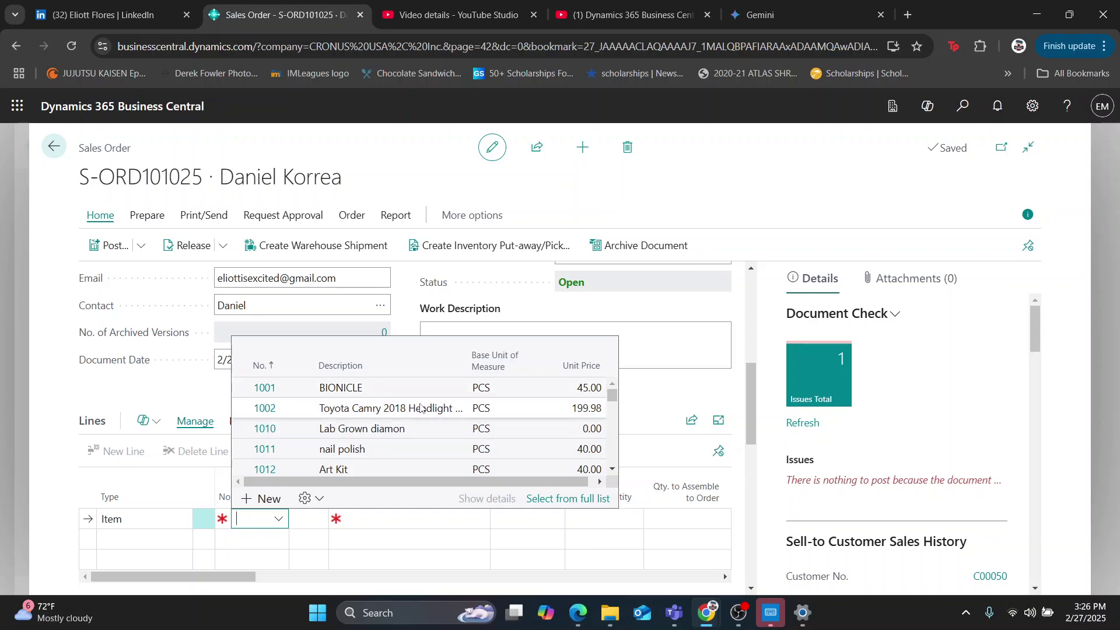
pyautogui.scroll(-2, 382, 413)
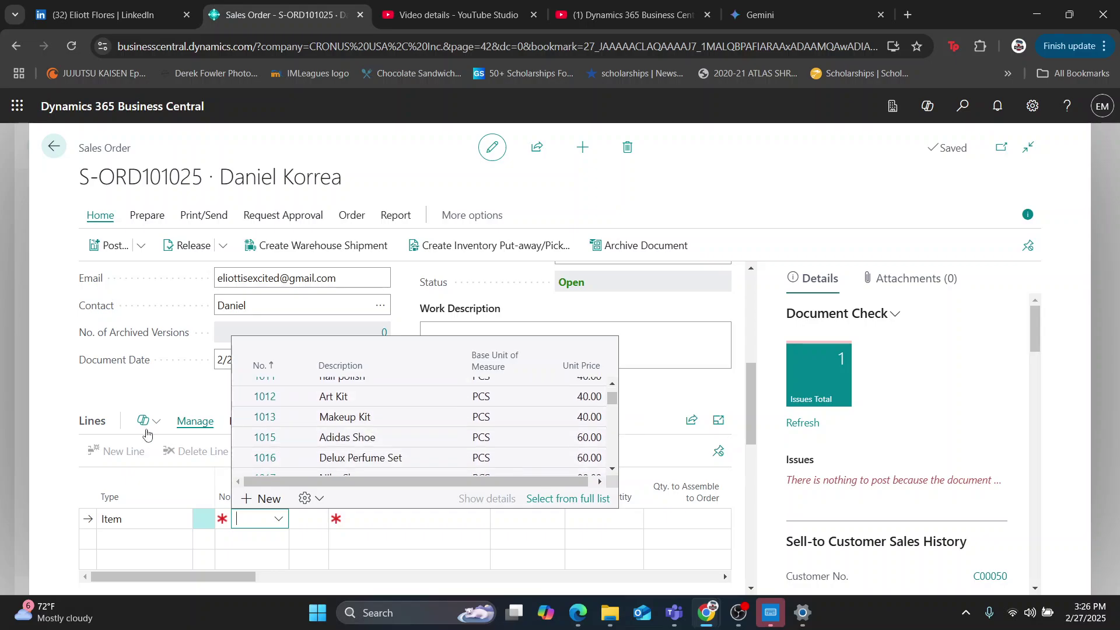
pyautogui.scroll(-2, 359, 408)
pyautogui.scroll(2, 358, 408)
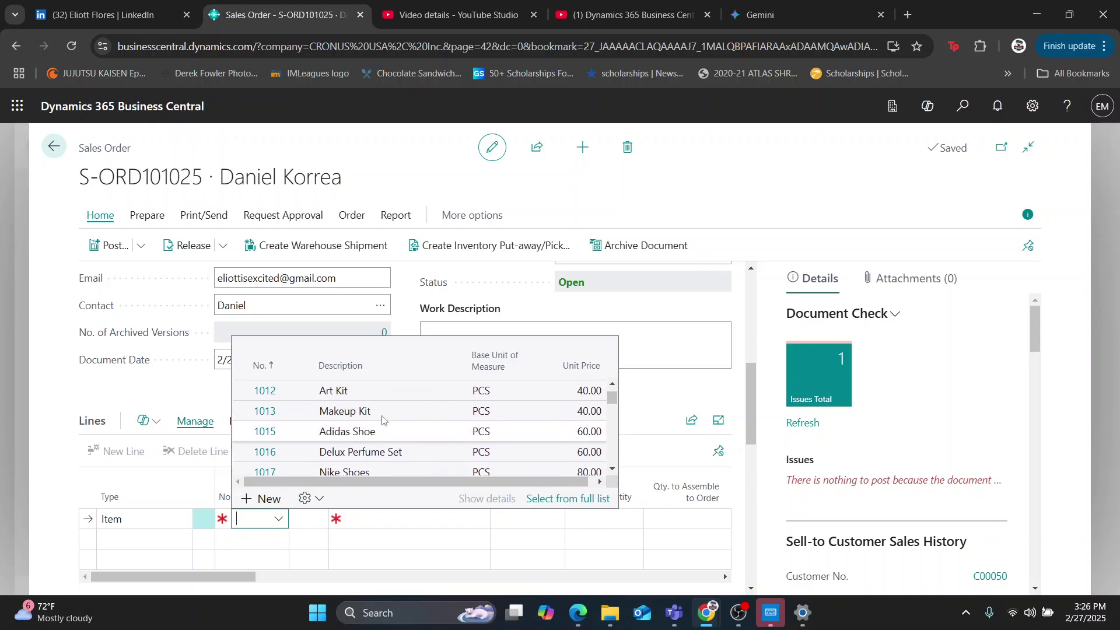
pyautogui.click(568, 500)
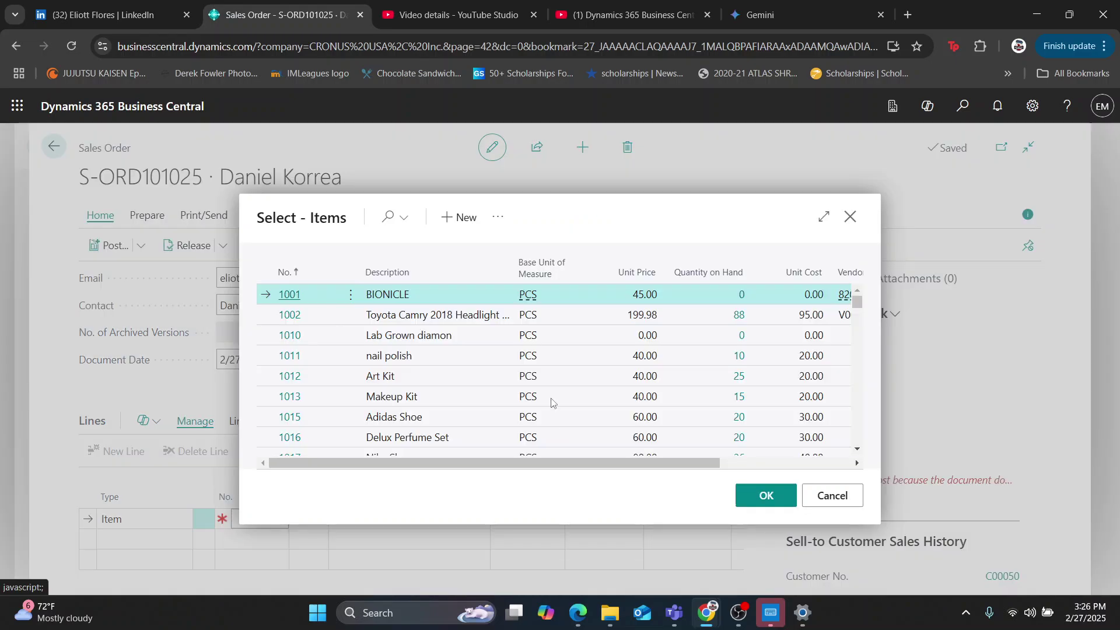
pyautogui.click(389, 217)
pyautogui.click(389, 217)
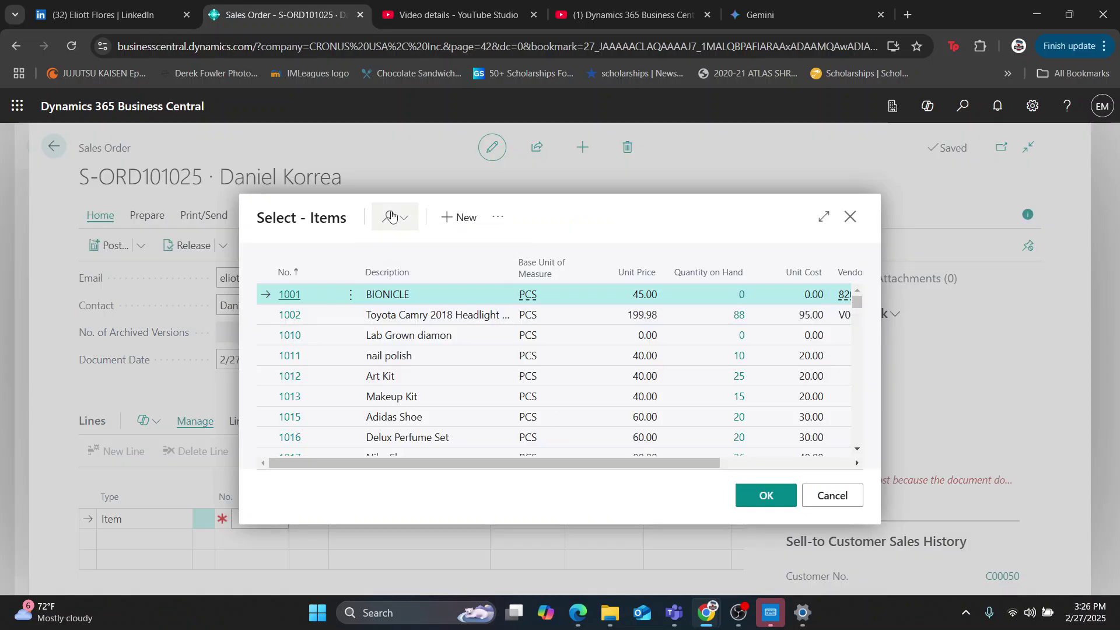
pyautogui.click(389, 217)
pyautogui.write('spark')
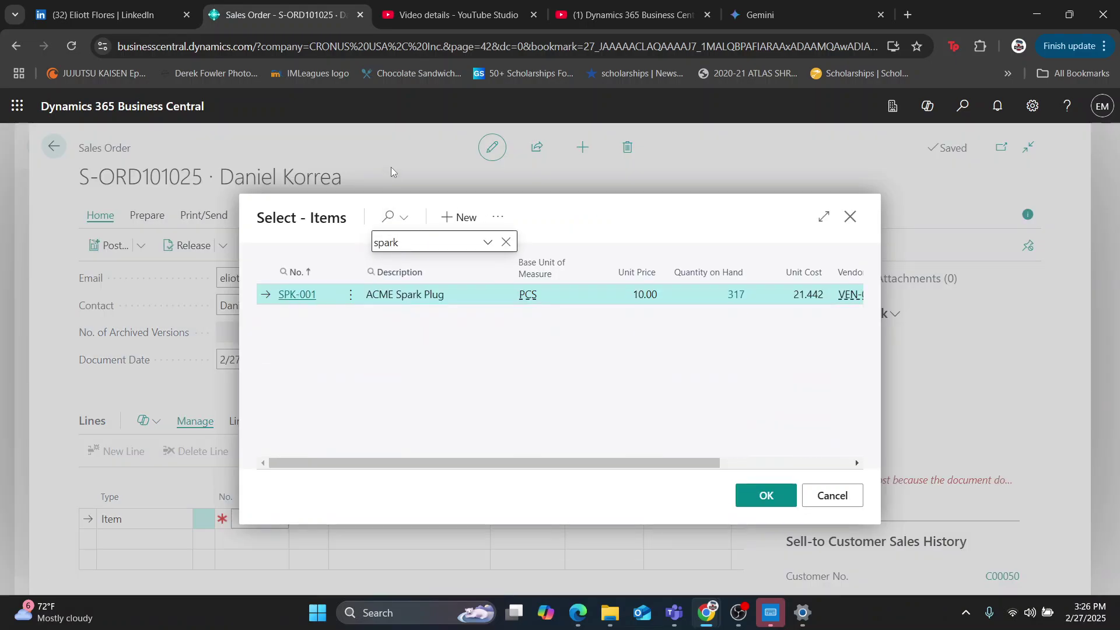
pyautogui.click(295, 299)
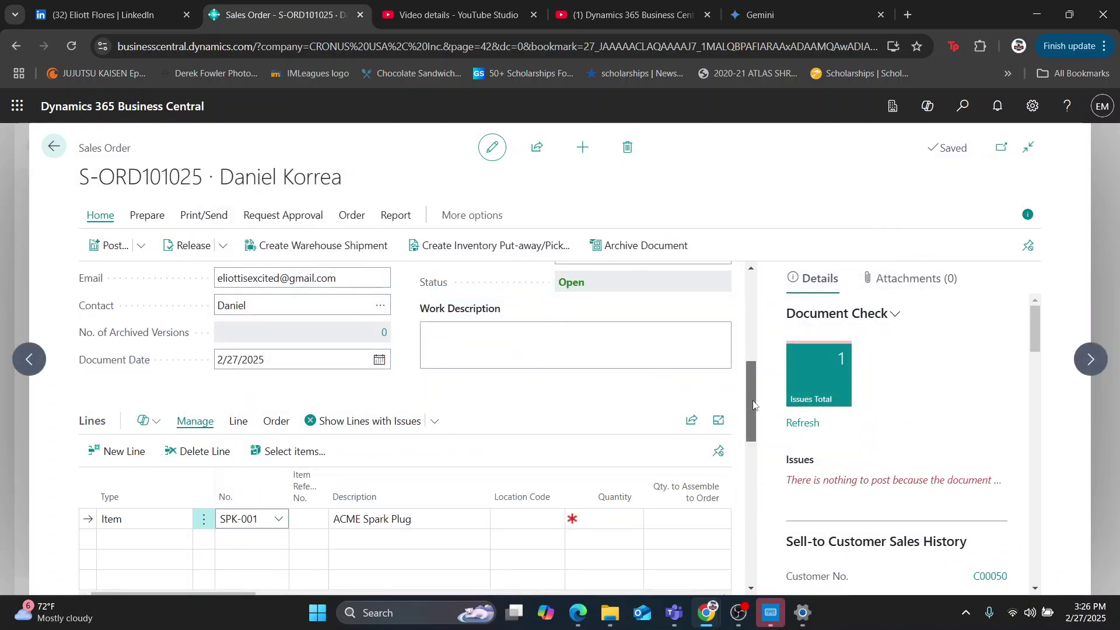
# Step: Set the location code of the ACME Spark Plug line to MAIN
pyautogui.moveTo(747, 406); pyautogui.dragTo(747, 432)
pyautogui.moveTo(171, 471); pyautogui.dragTo(204, 471)
pyautogui.click(452, 391)
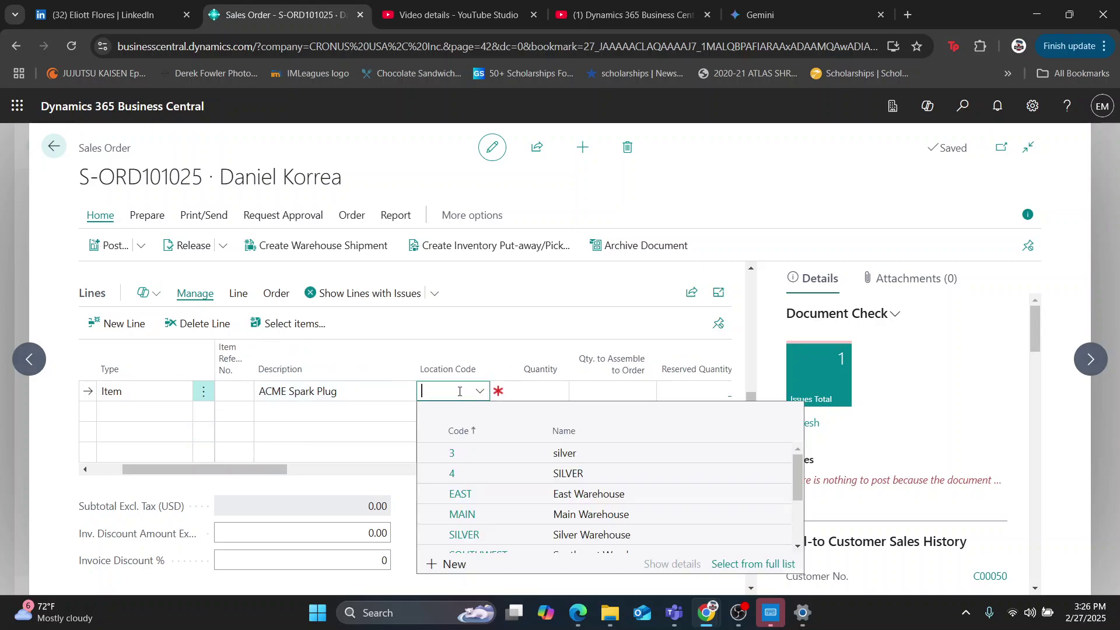
pyautogui.click(467, 521)
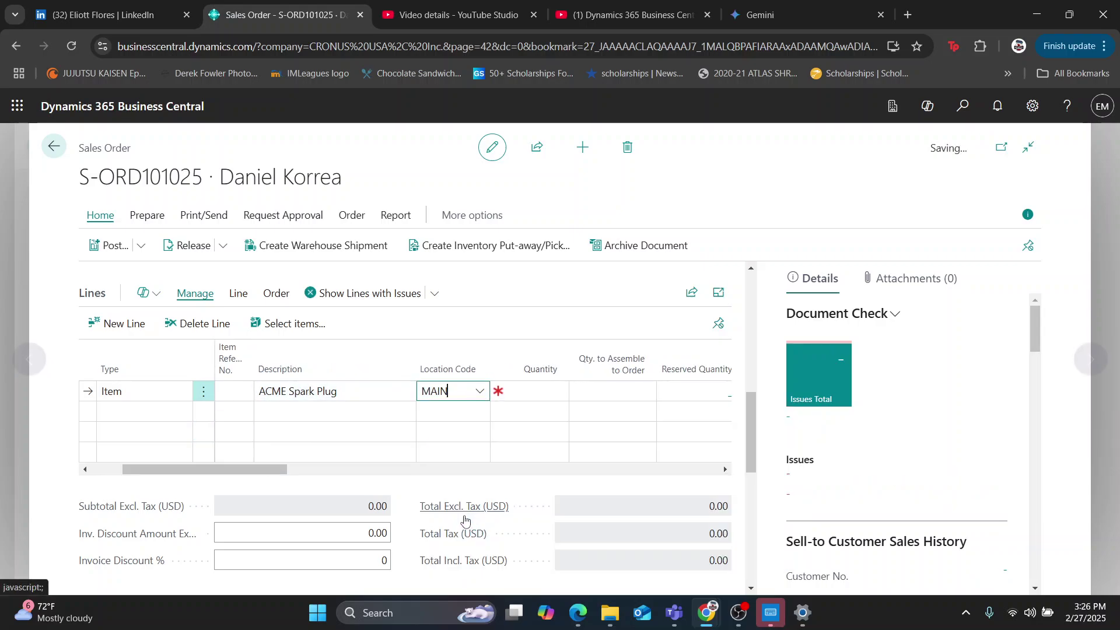
# Step: Set the ACME Spark Plug line's quantity to 5 and check its price and amount columns
pyautogui.moveTo(248, 471); pyautogui.dragTo(286, 469)
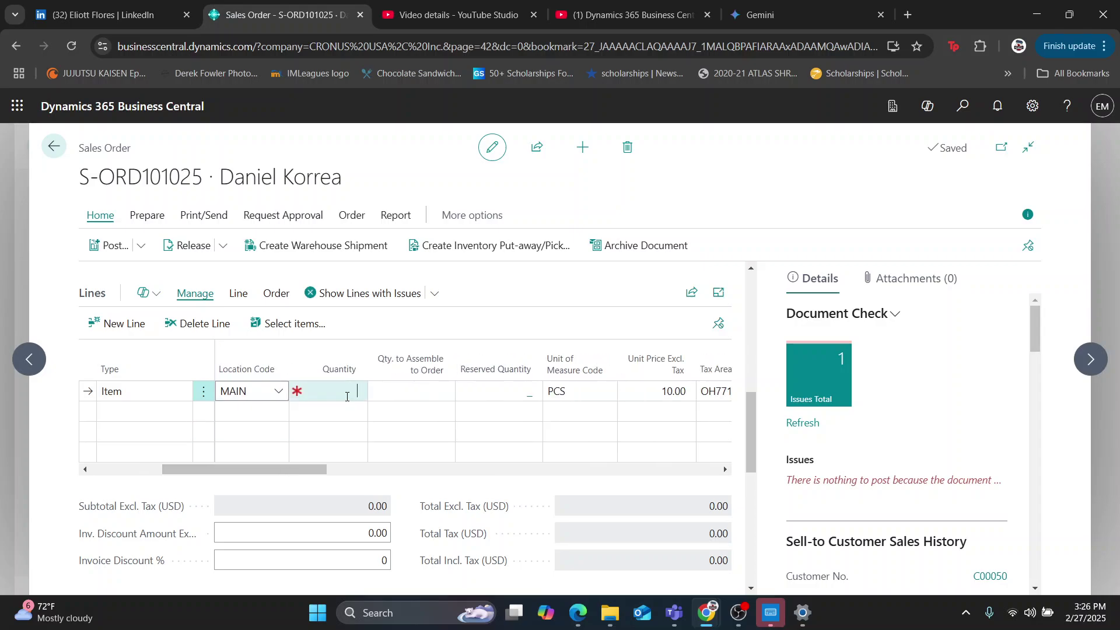
pyautogui.click(346, 397)
pyautogui.write('5')
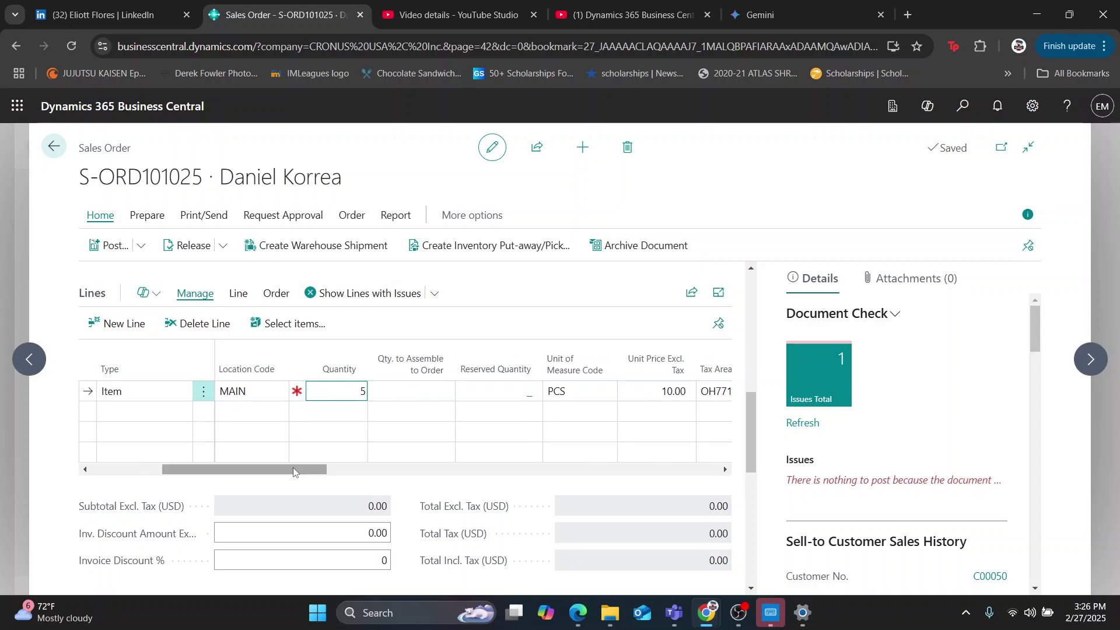
pyautogui.moveTo(296, 472); pyautogui.dragTo(366, 484)
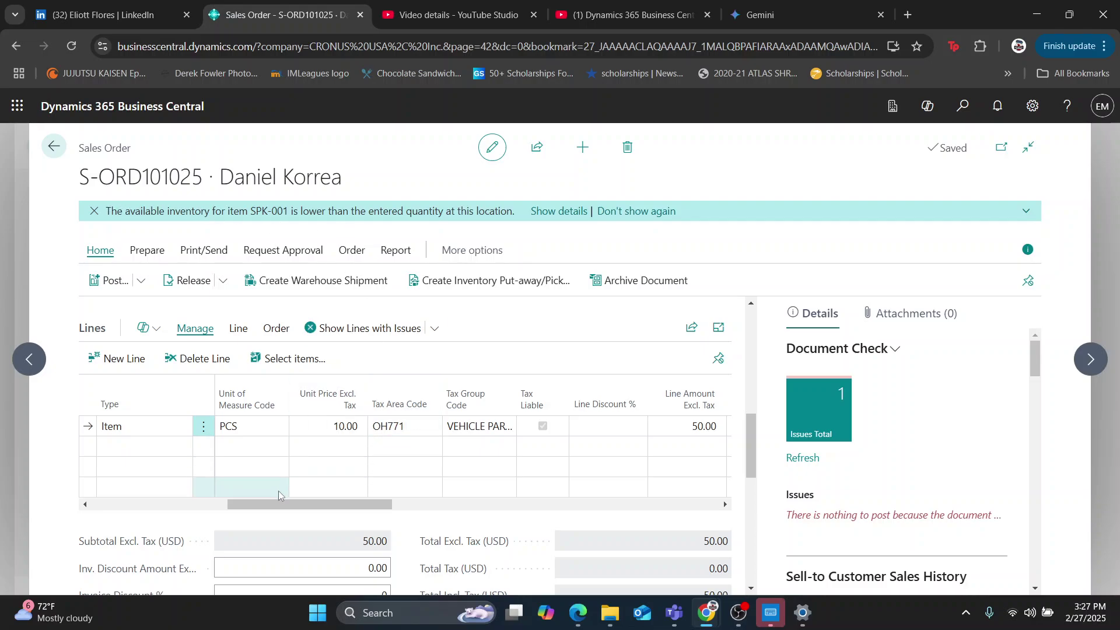
# Step: Set the ACME Spark Plug line's quantity to 3
pyautogui.moveTo(264, 505); pyautogui.dragTo(126, 505)
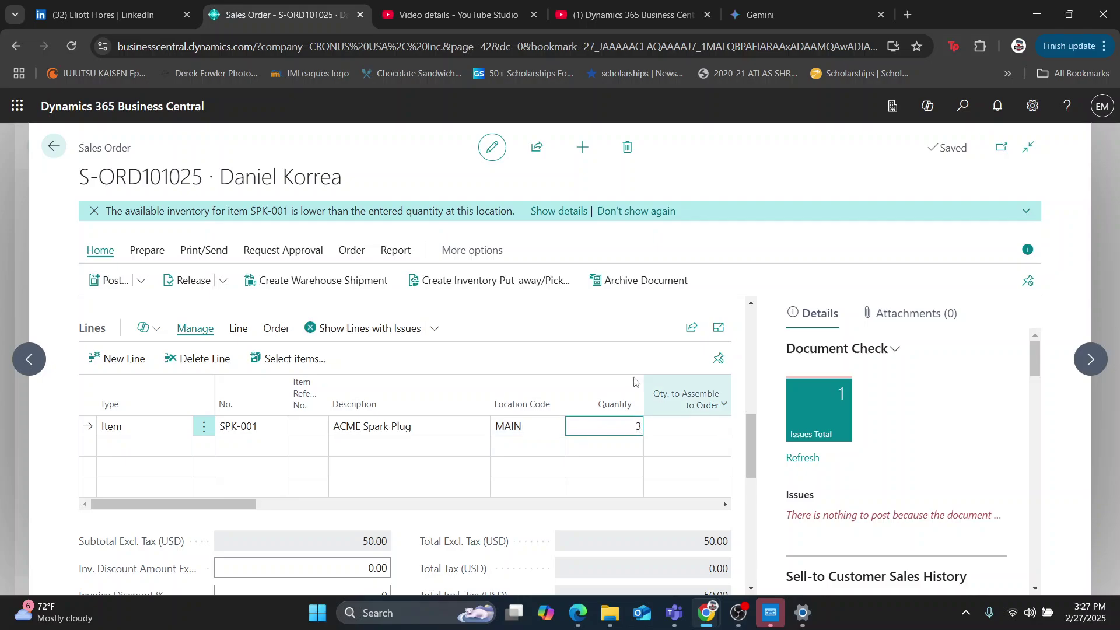
pyautogui.click(581, 364)
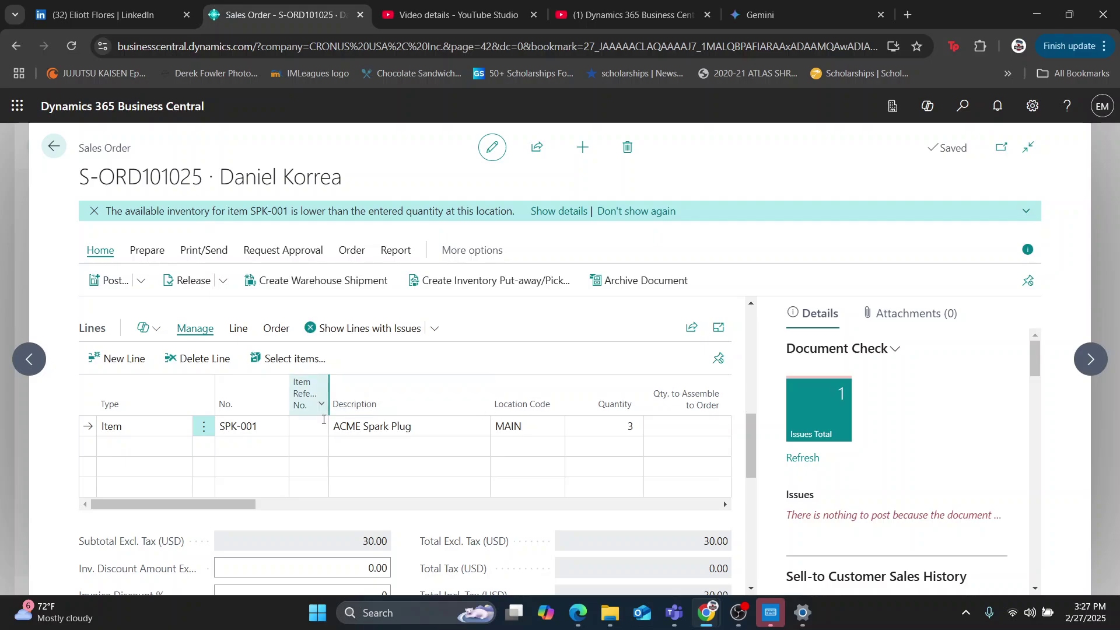
# Step: Replace the ACME Spark Plug on the first order line with item 1015, Adidas Shoe
pyautogui.click(367, 427)
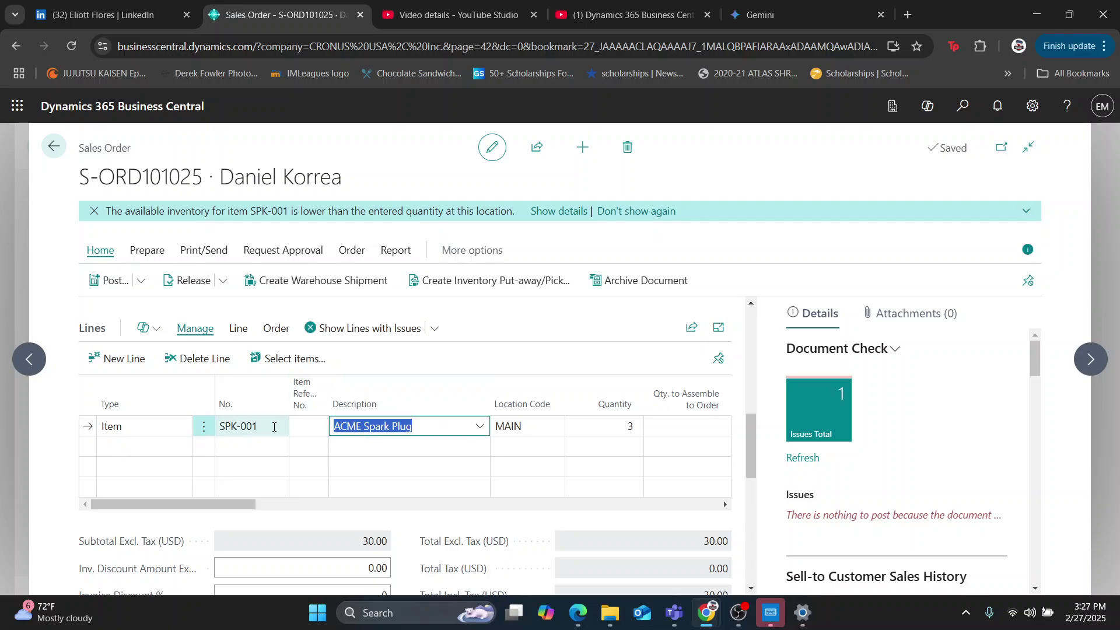
pyautogui.click(274, 427)
pyautogui.click(279, 426)
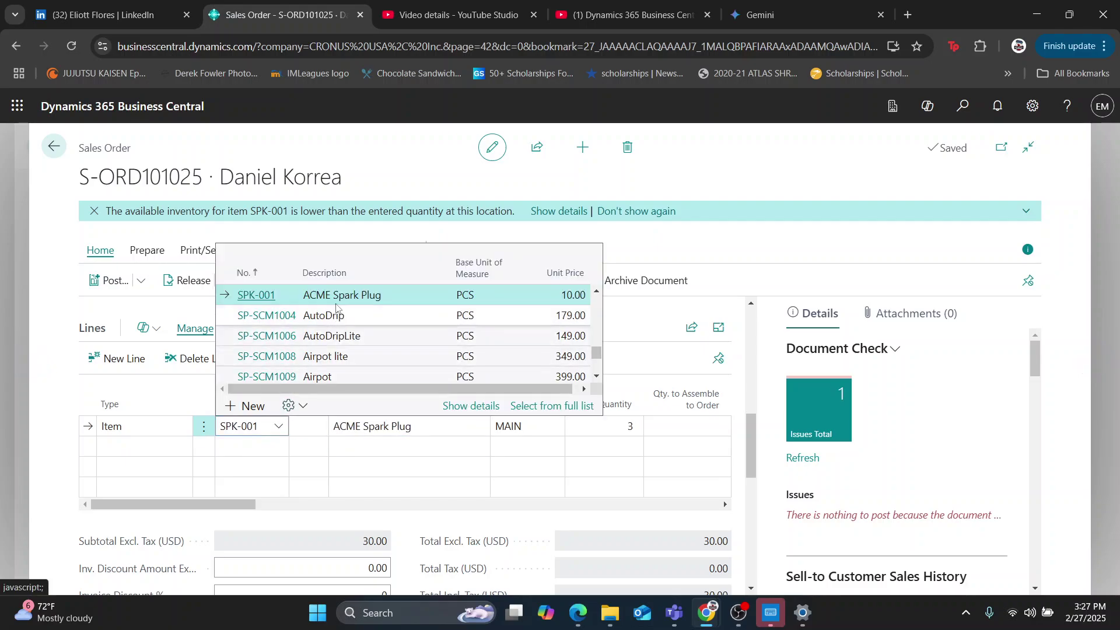
pyautogui.scroll(-3, 337, 307)
pyautogui.scroll(8, 321, 332)
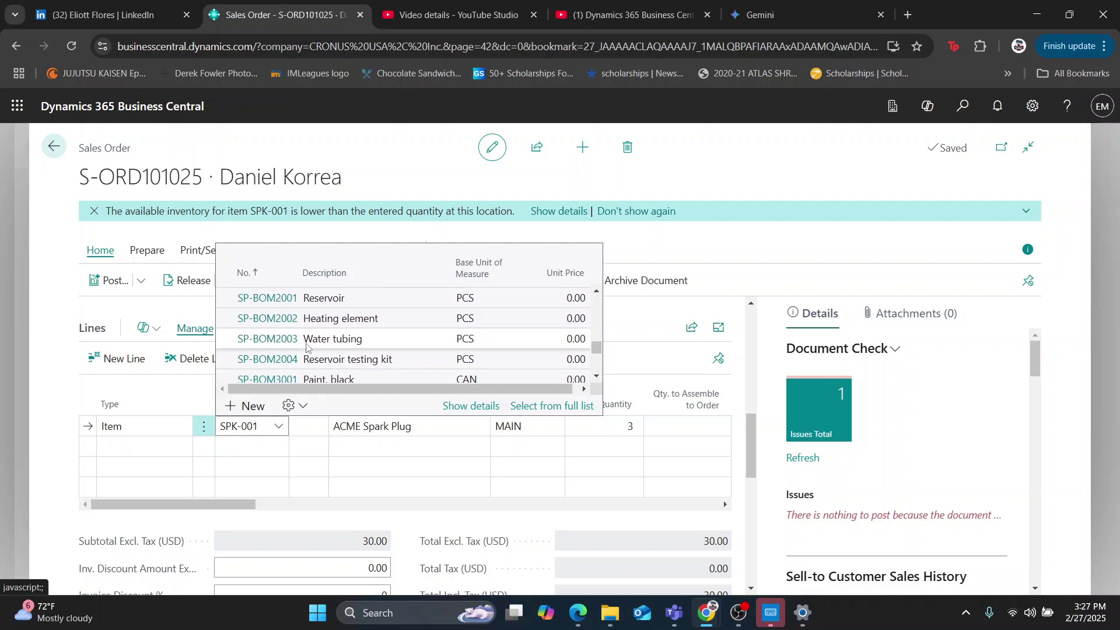
pyautogui.scroll(10, 304, 348)
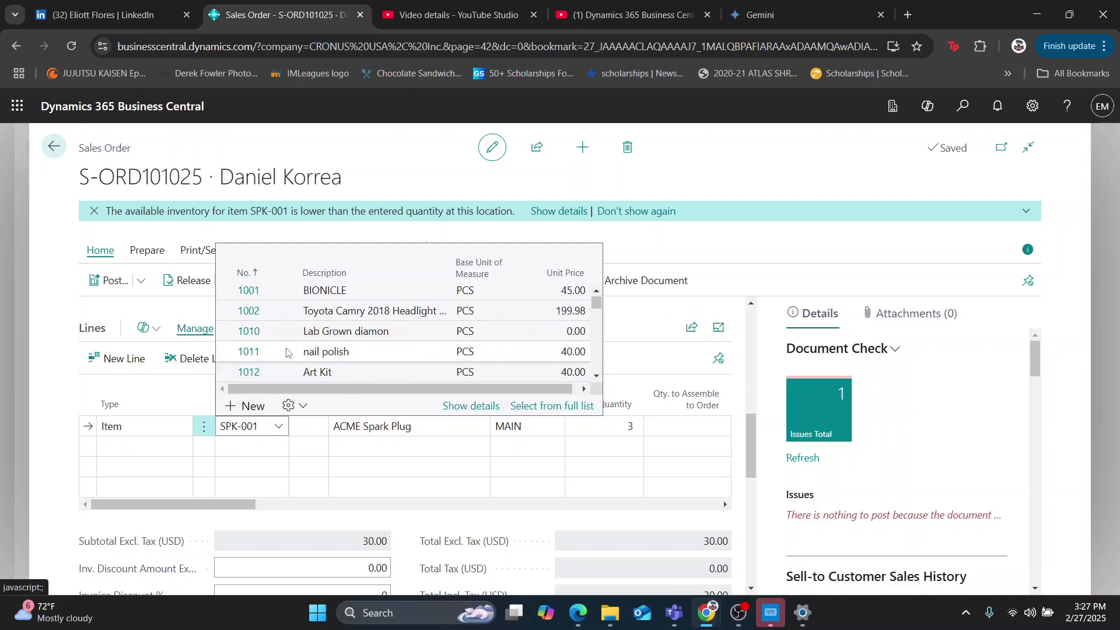
pyautogui.scroll(-2, 275, 330)
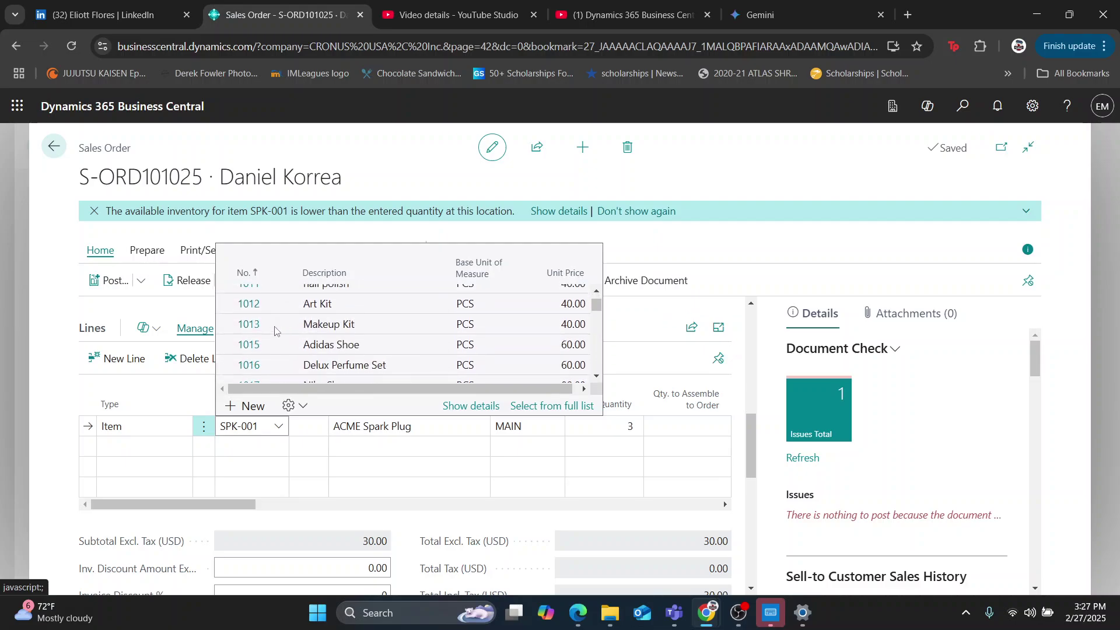
pyautogui.scroll(-2, 275, 330)
pyautogui.scroll(2, 275, 331)
pyautogui.click(253, 345)
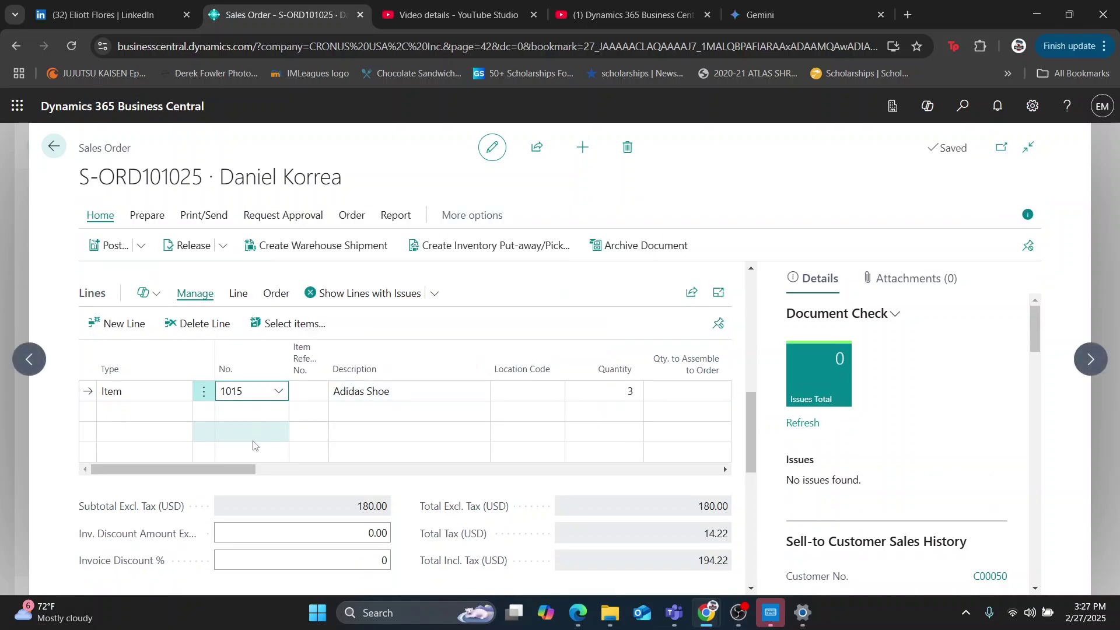
# Step: Set the location code of the Adidas Shoe line to MAIN
pyautogui.moveTo(202, 473); pyautogui.dragTo(239, 470)
pyautogui.click(460, 393)
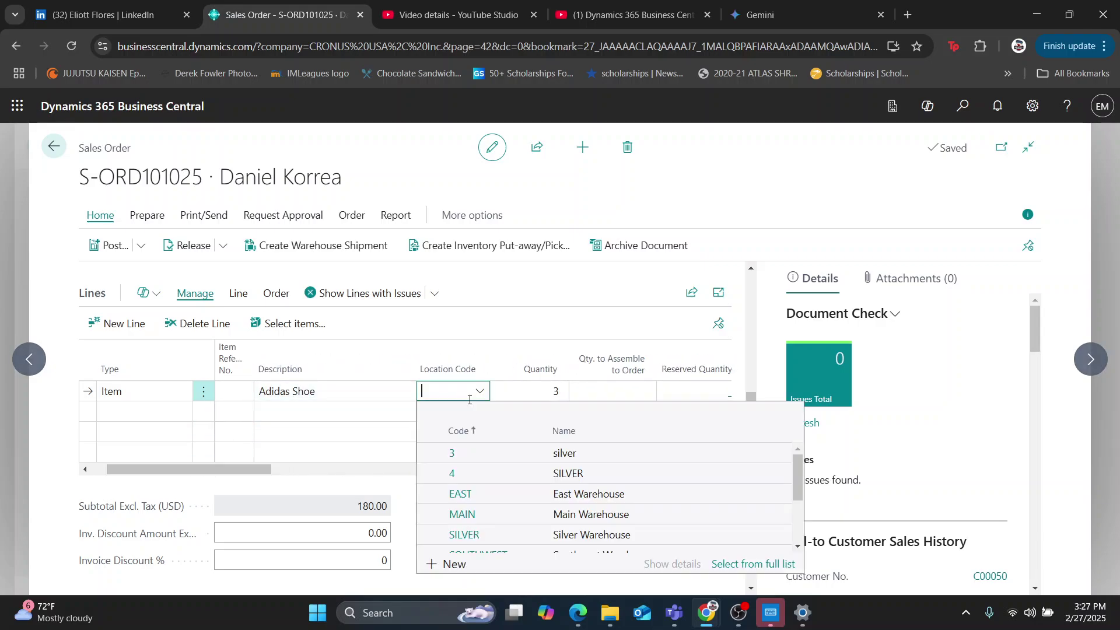
pyautogui.click(458, 514)
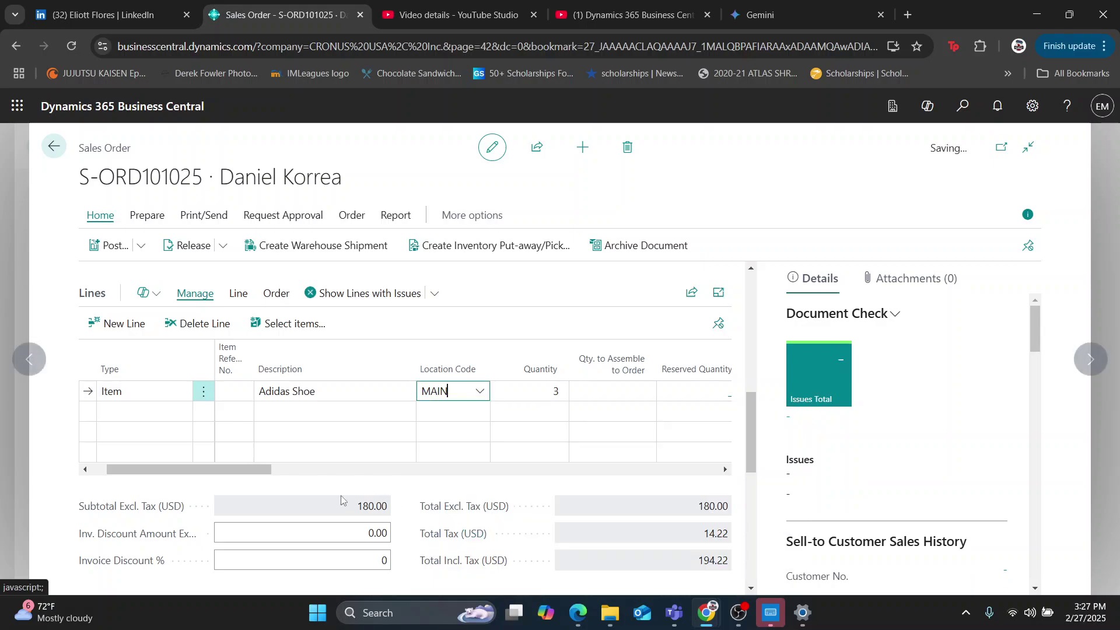
# Step: Set the Adidas Shoe line's quantity to ship to 3, acknowledge the warehouse notice and refresh the document check
pyautogui.moveTo(261, 473); pyautogui.dragTo(467, 478)
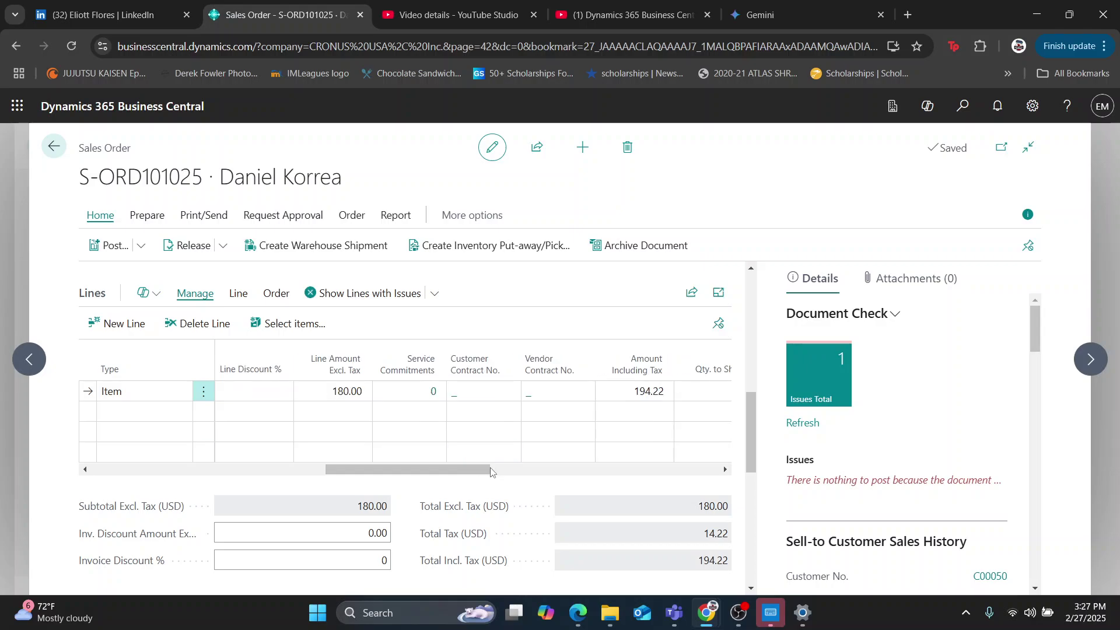
pyautogui.moveTo(490, 467)
pyautogui.mouseDown()
pyautogui.moveTo(483, 471)
pyautogui.moveTo(497, 470)
pyautogui.mouseUp()
pyautogui.click(627, 389)
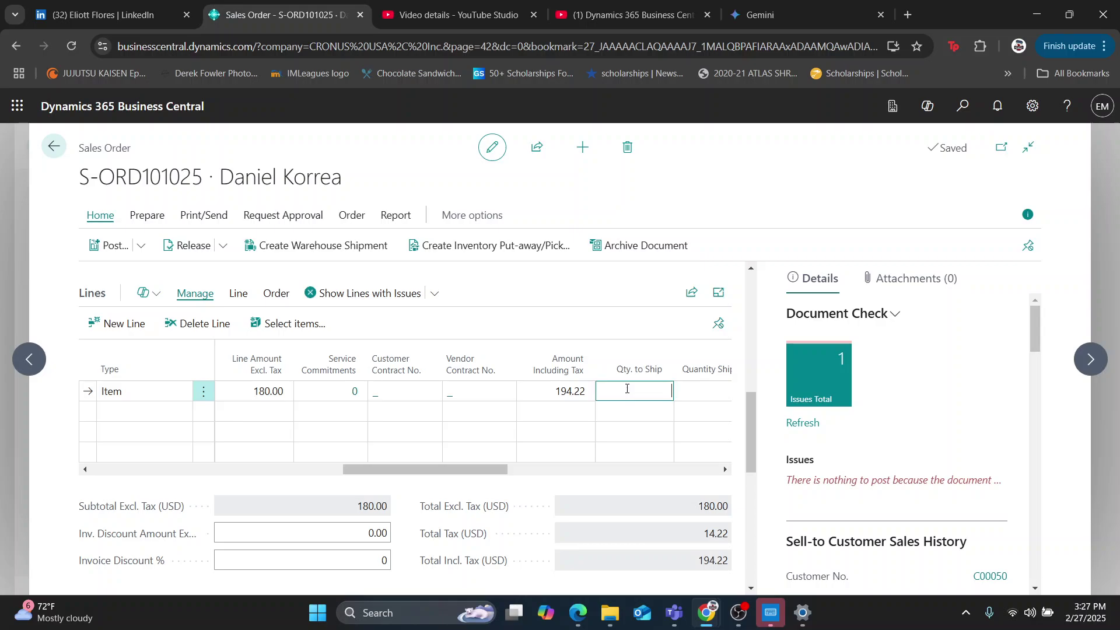
pyautogui.click(548, 482)
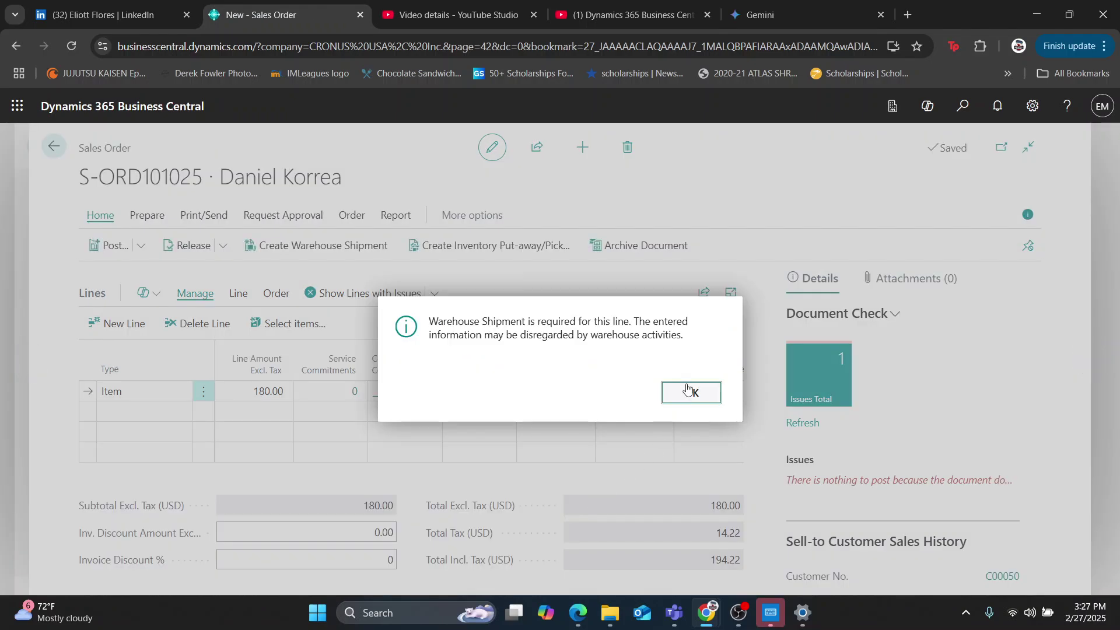
pyautogui.click(688, 394)
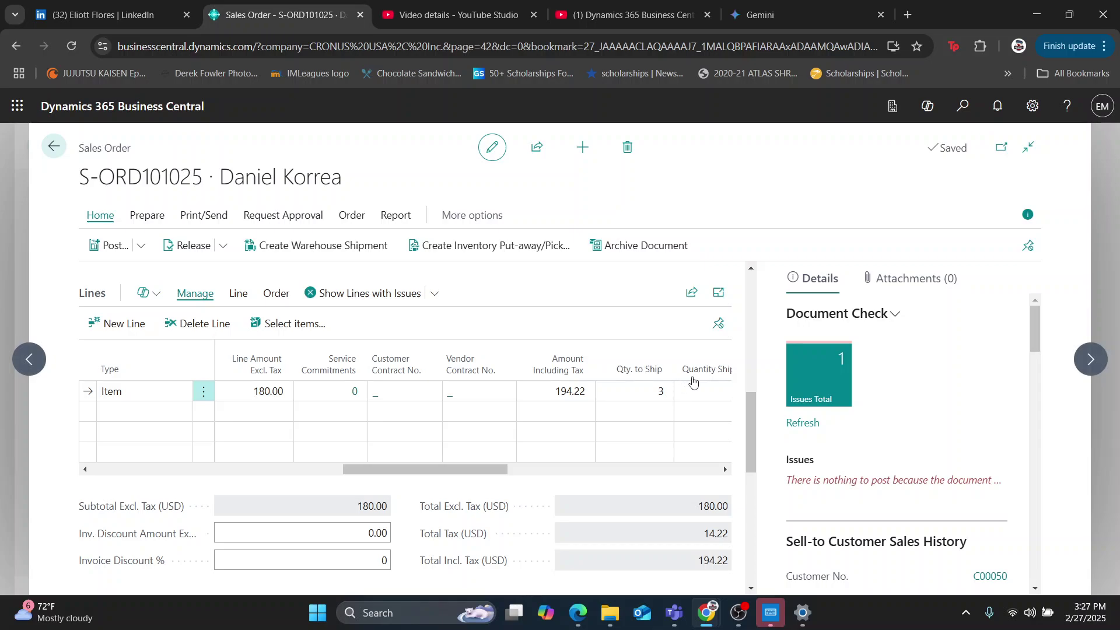
pyautogui.click(802, 428)
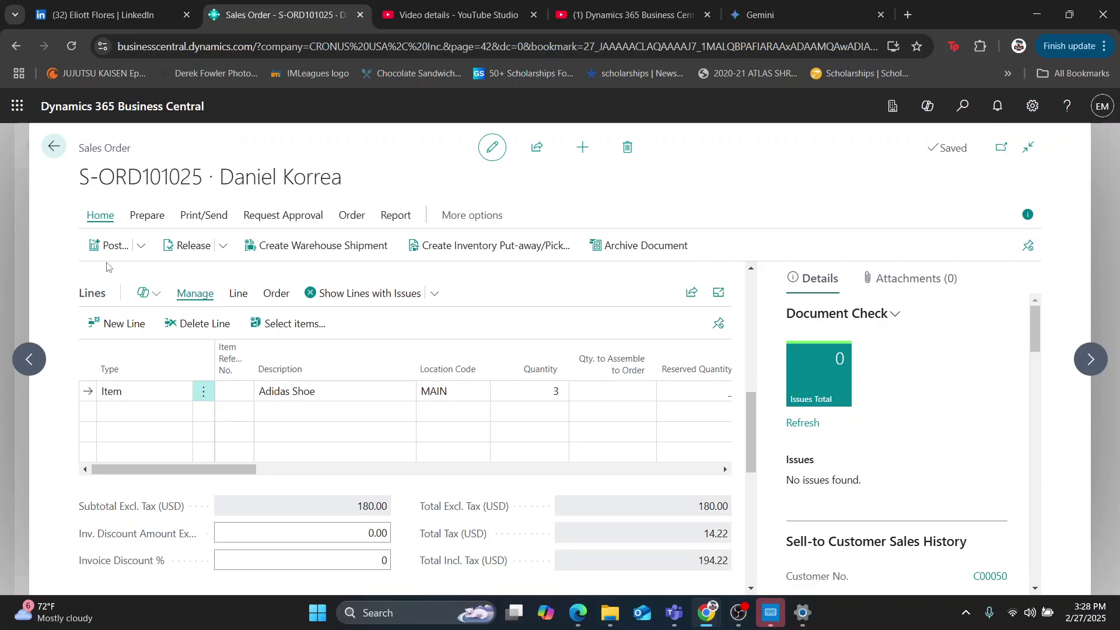
# Step: Post the sales order as Ship and Invoice, and decline opening the posted invoice
pyautogui.click(114, 247)
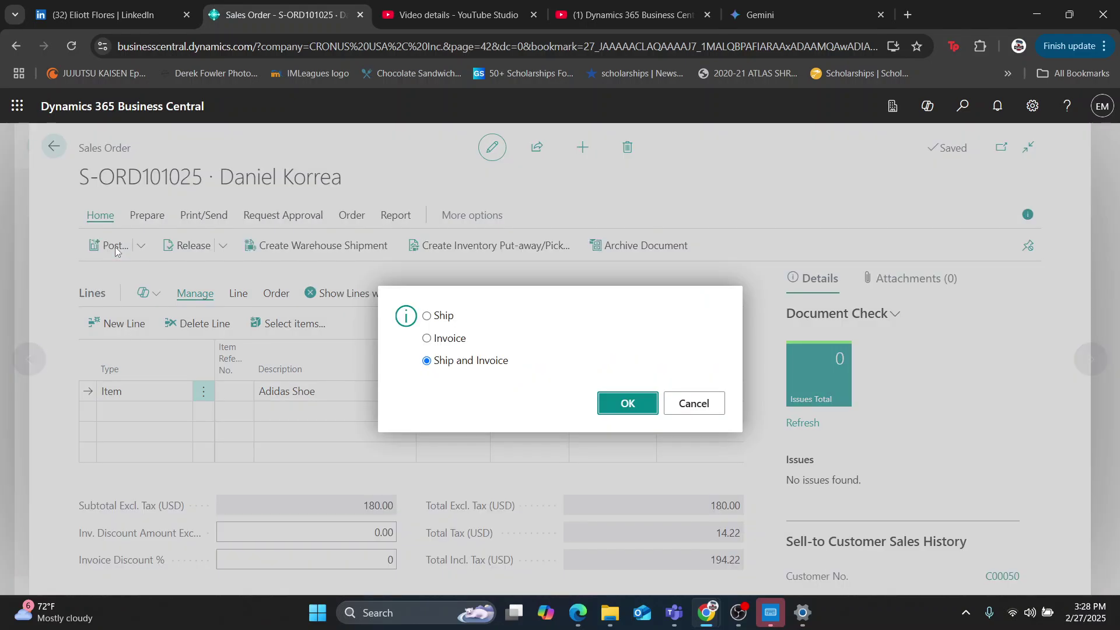
pyautogui.click(628, 410)
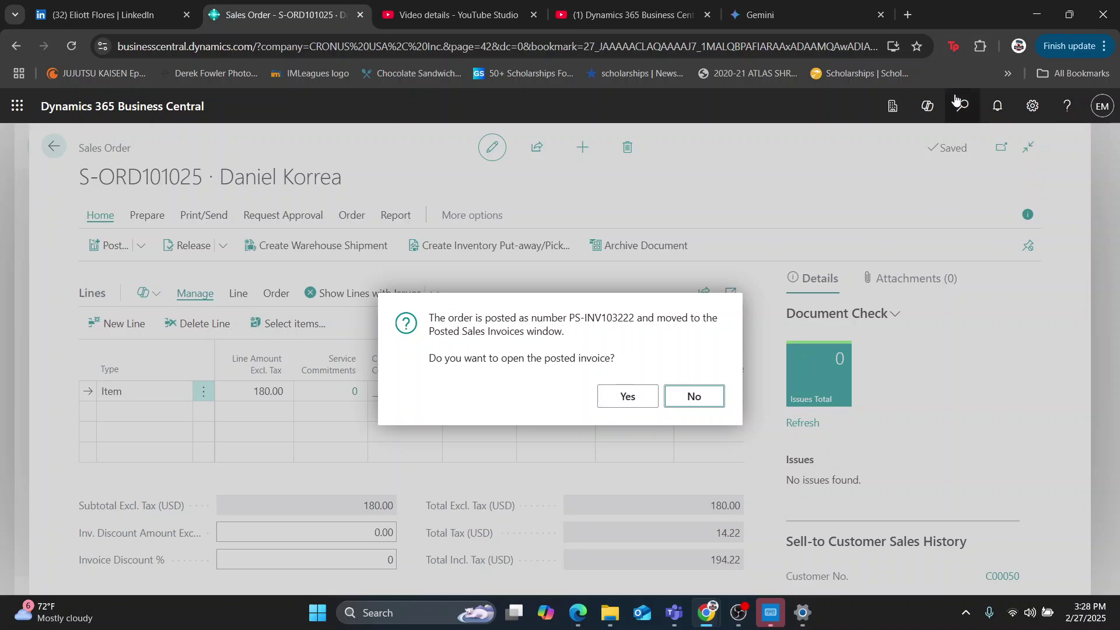
pyautogui.click(717, 399)
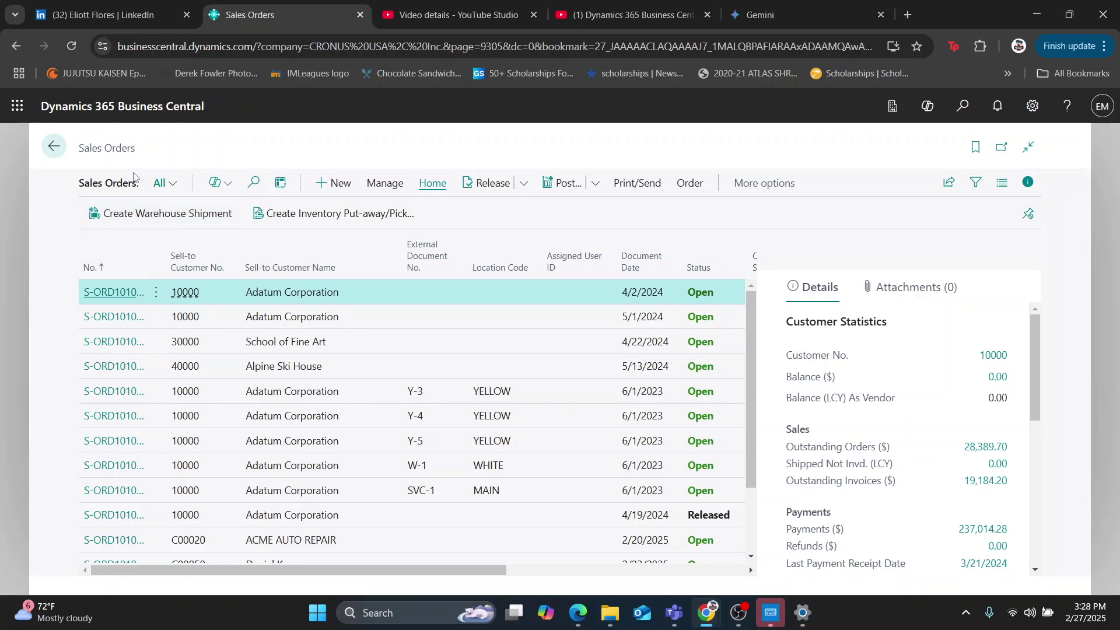
# Step: Leave the sales orders, search for "credit memo" and open the Sales Credit Memos list
pyautogui.click(53, 146)
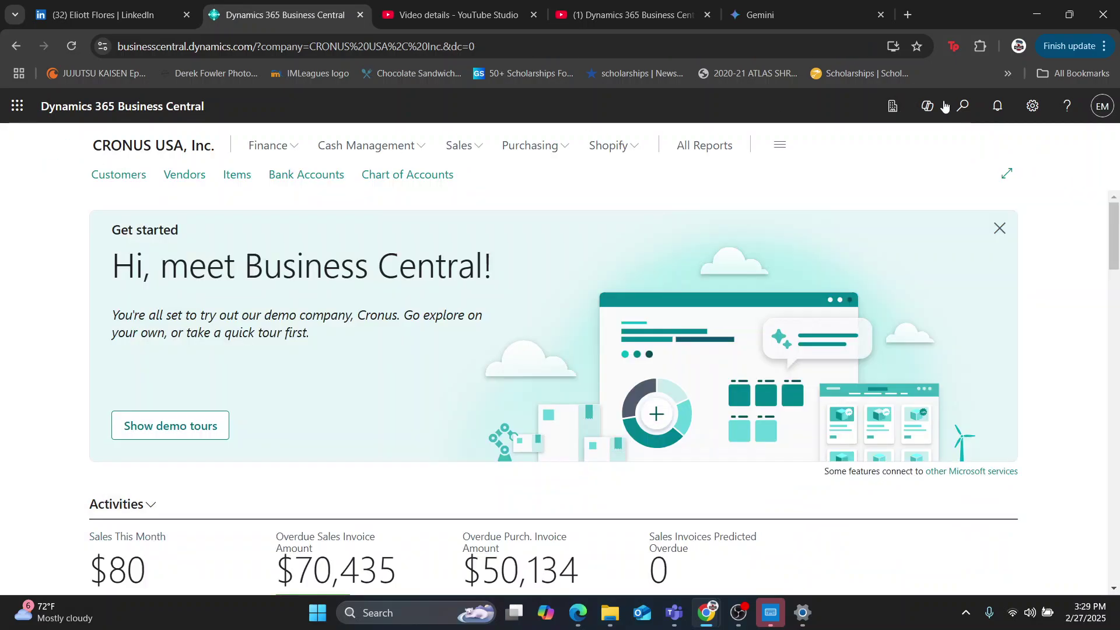
pyautogui.click(961, 106)
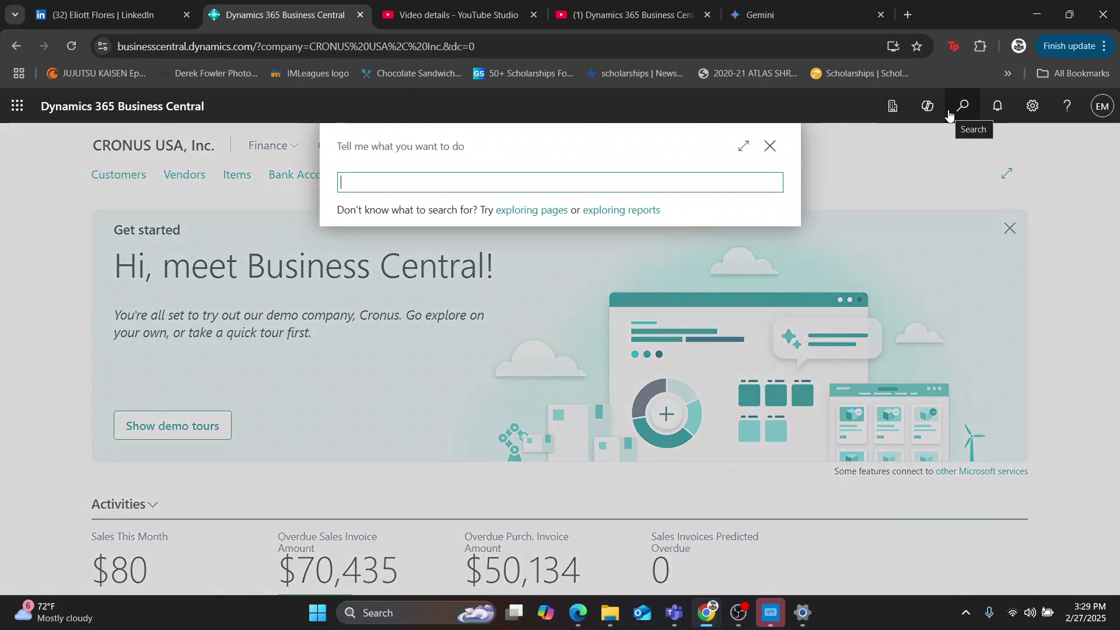
pyautogui.write('cr')
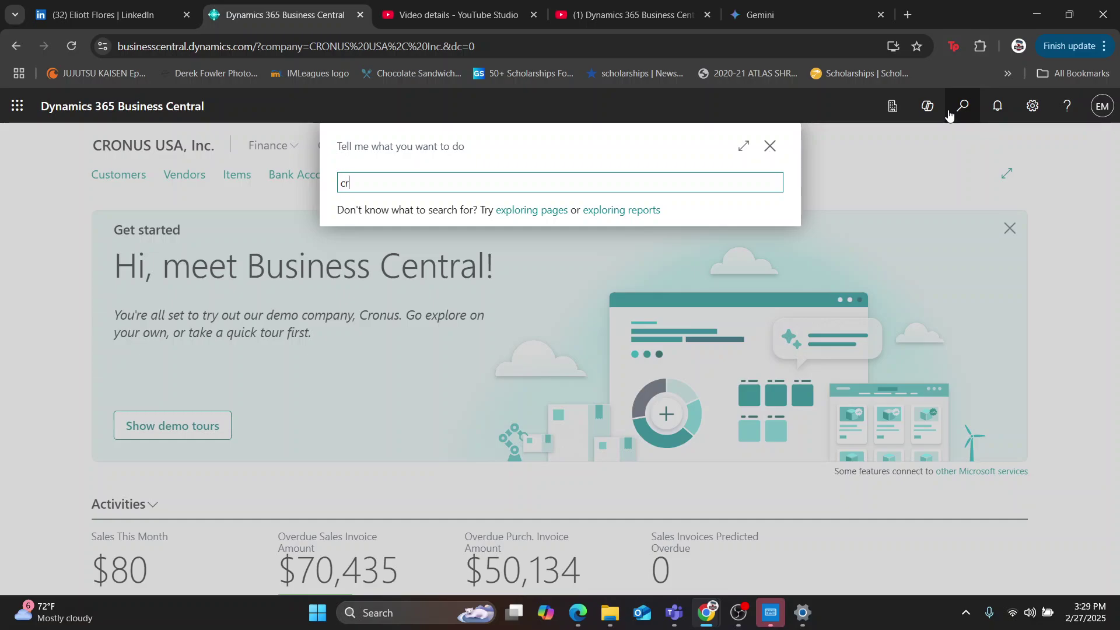
pyautogui.write('edit memom')
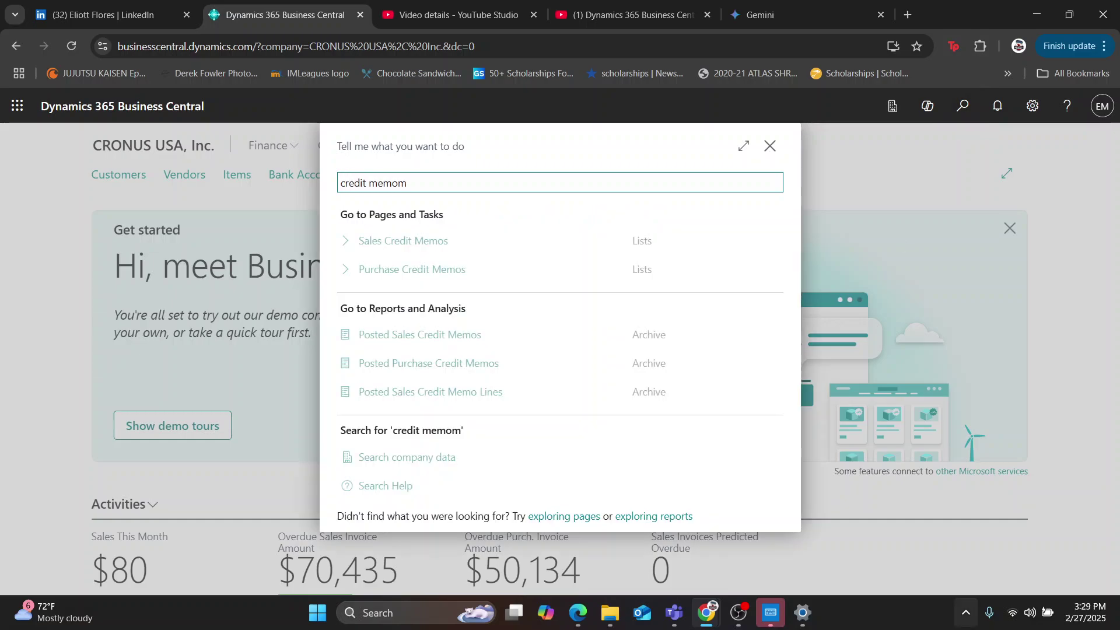
pyautogui.press('BackSpace')
pyautogui.click(407, 241)
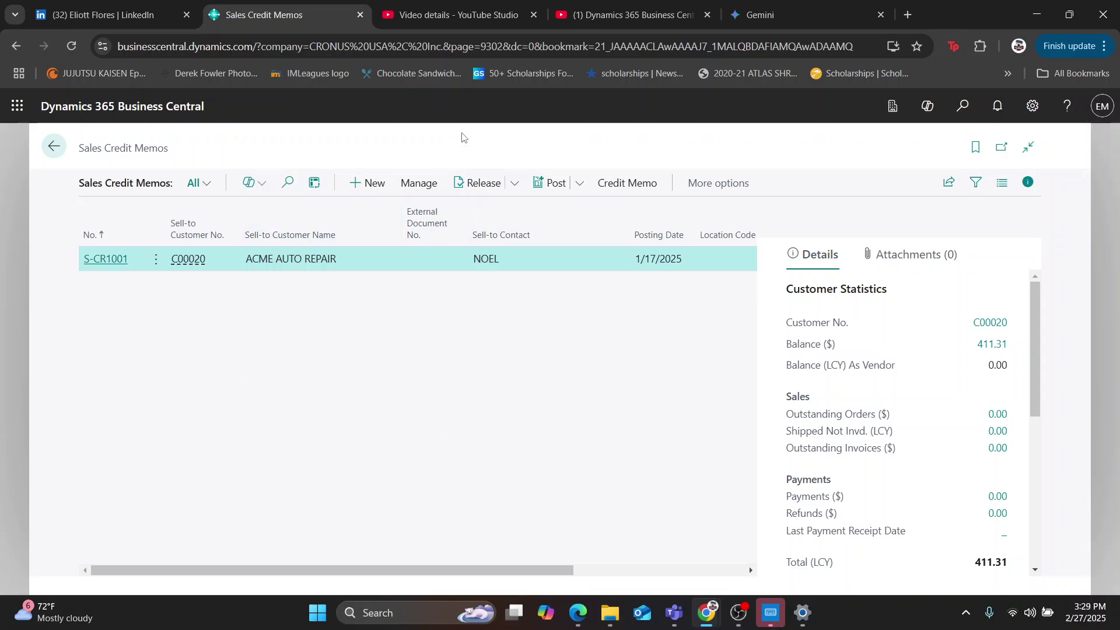
# Step: Create a new sales credit memo for the same customer as the posted sales order
pyautogui.click(348, 185)
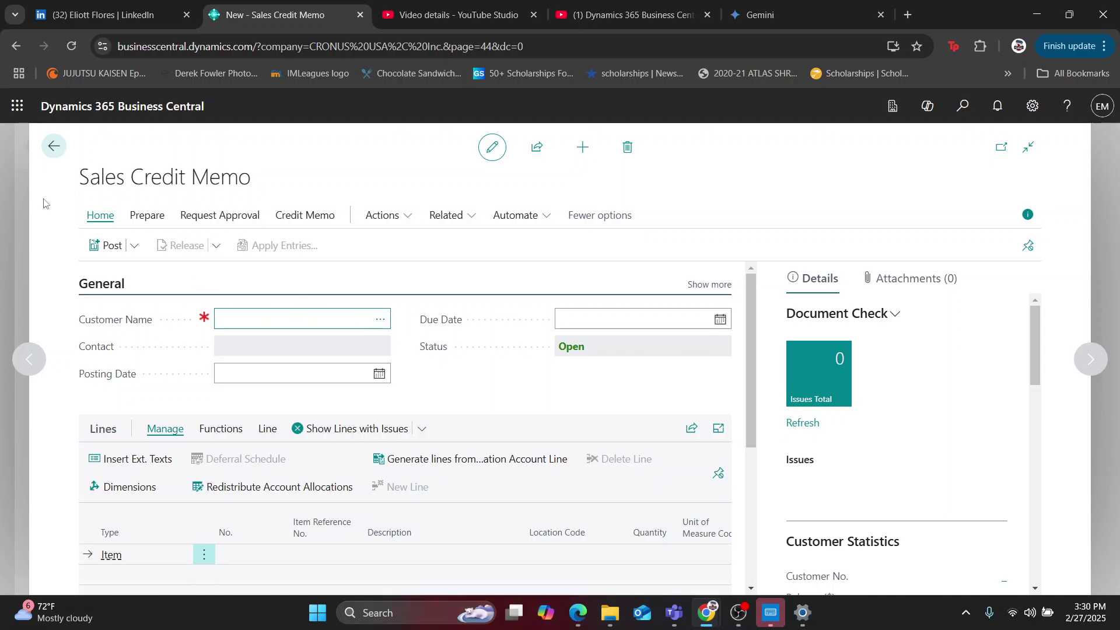
pyautogui.click(380, 319)
pyautogui.scroll(-2, 385, 338)
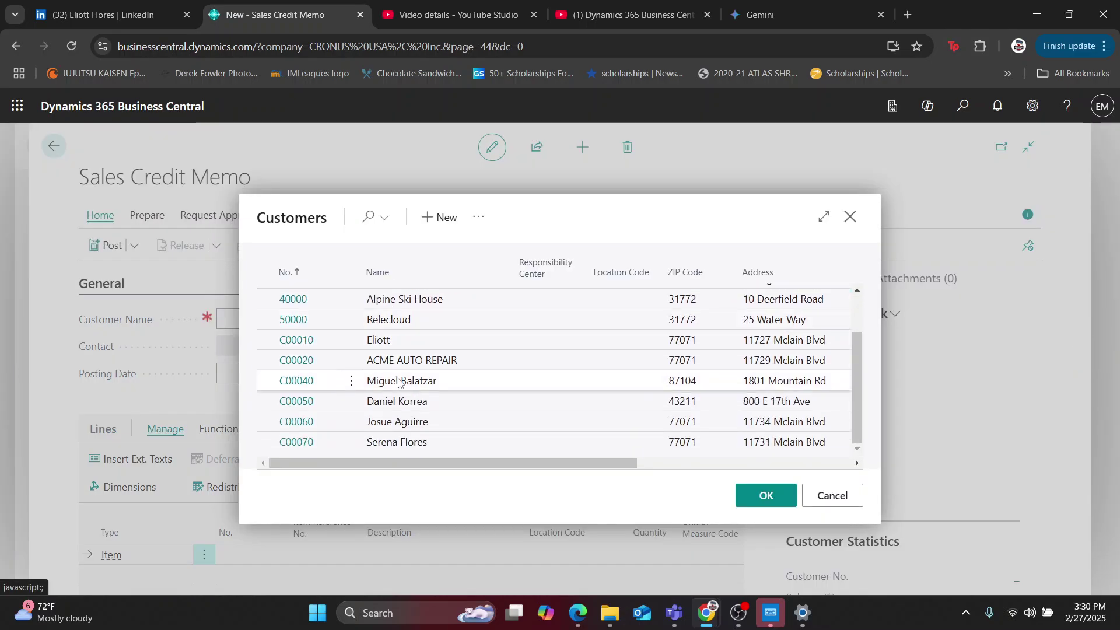
pyautogui.click(416, 403)
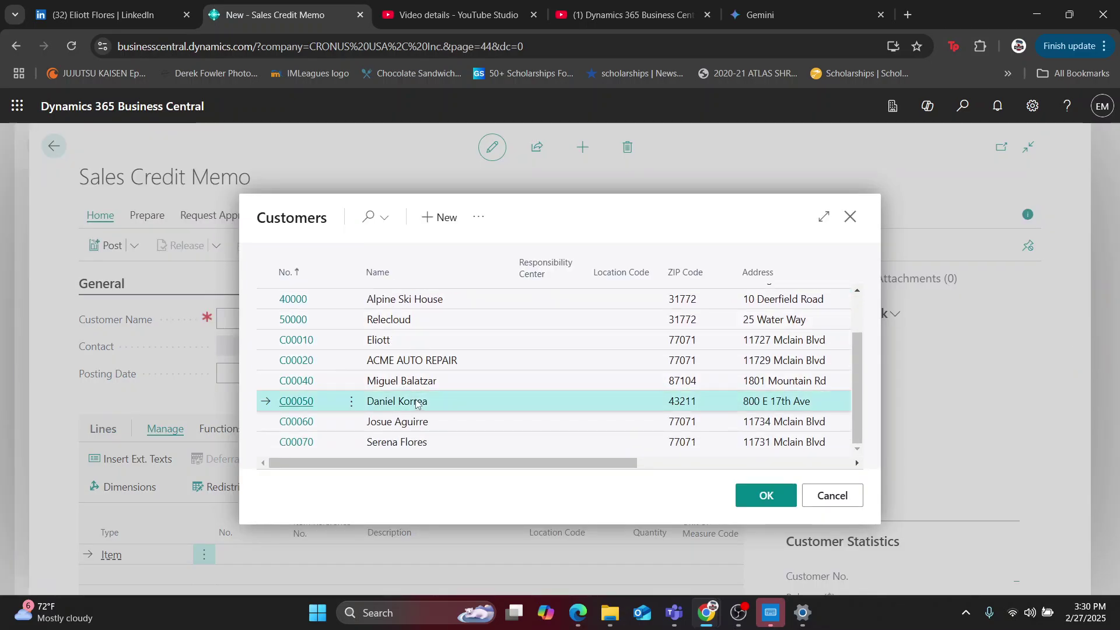
pyautogui.click(758, 503)
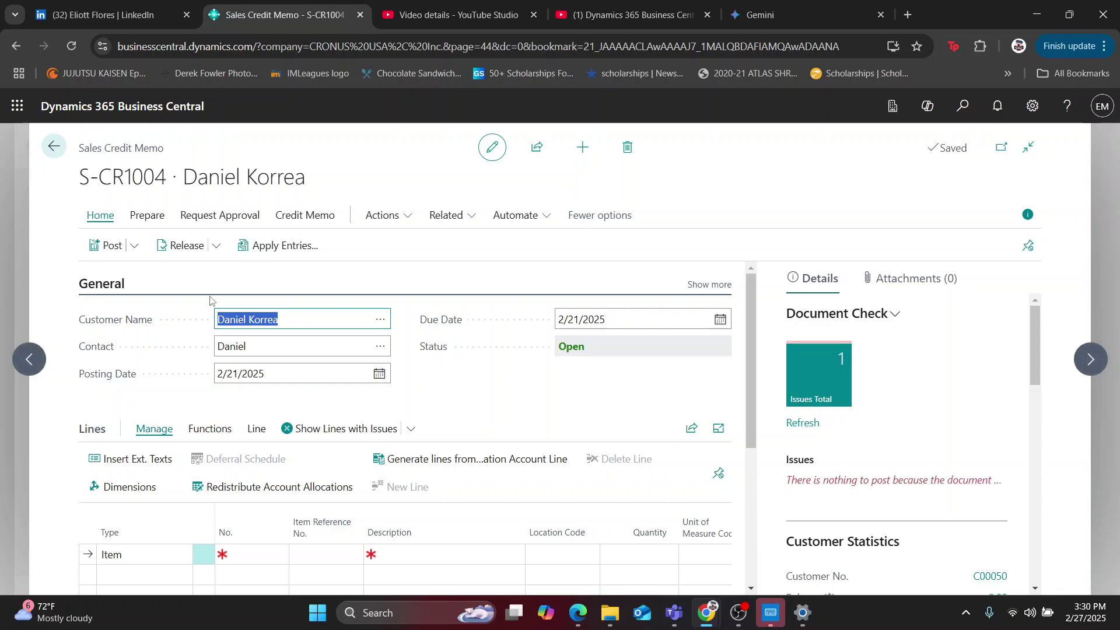
# Step: Set the credit memo's posting date to 2/27/2025
pyautogui.scroll(-1, 466, 380)
pyautogui.click(379, 300)
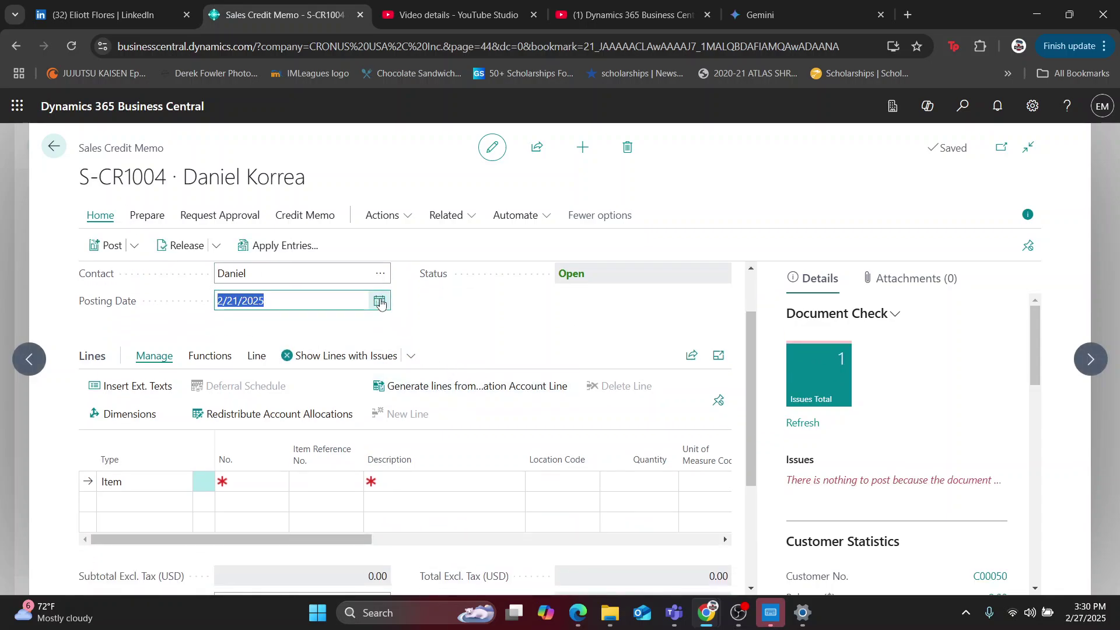
pyautogui.click(315, 457)
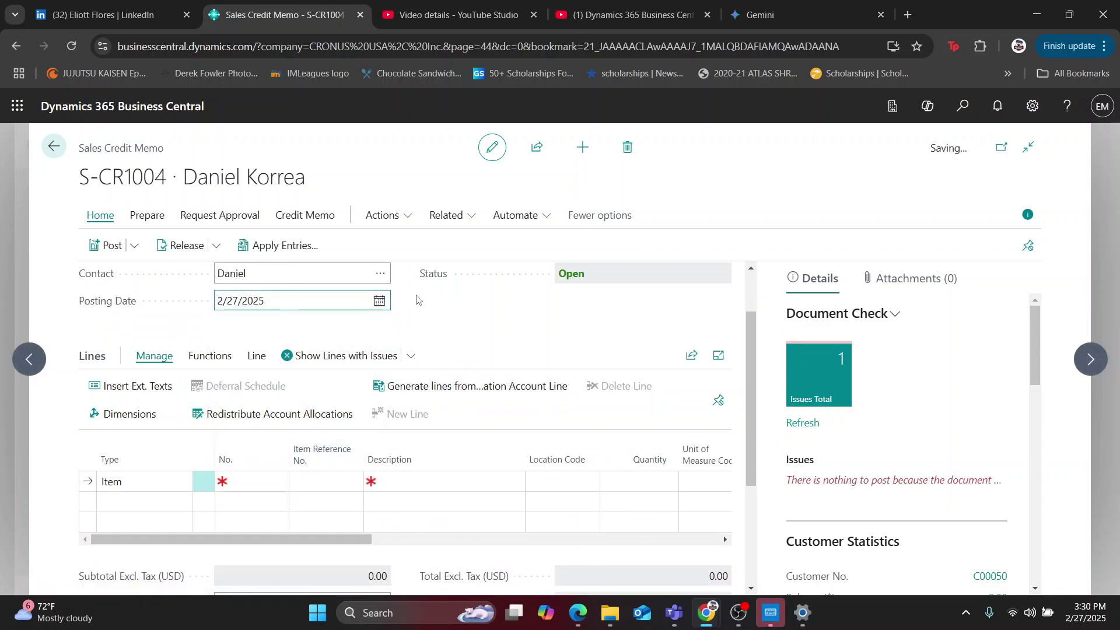
# Step: Review the credit memo's line columns, from item number and location through quantity, price, tax and line discount
pyautogui.scroll(-1, 417, 300)
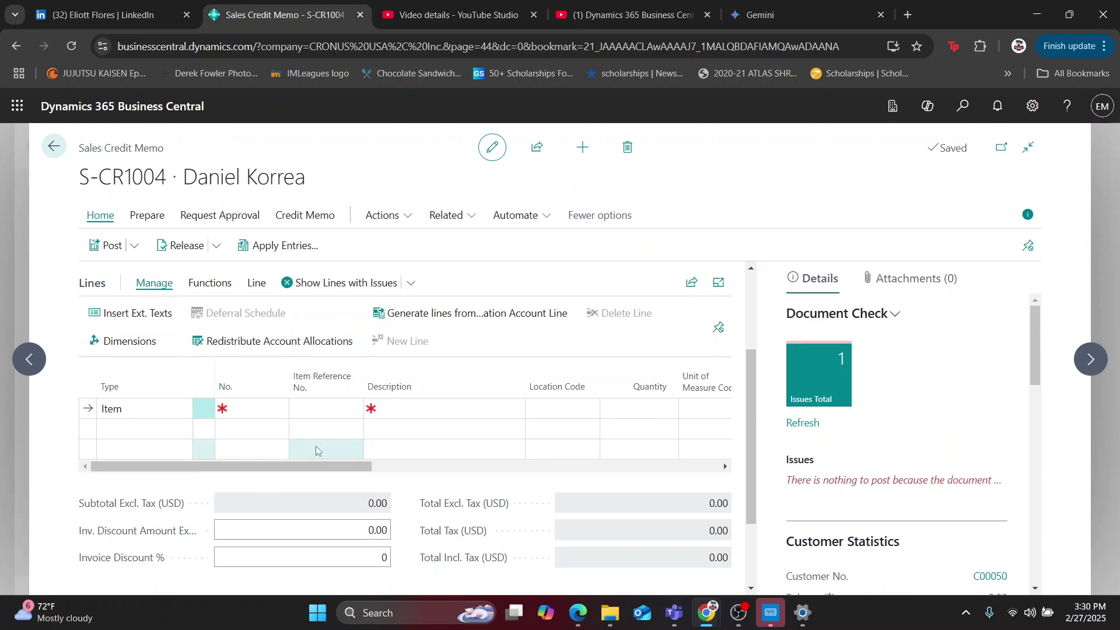
pyautogui.moveTo(241, 474); pyautogui.dragTo(264, 475)
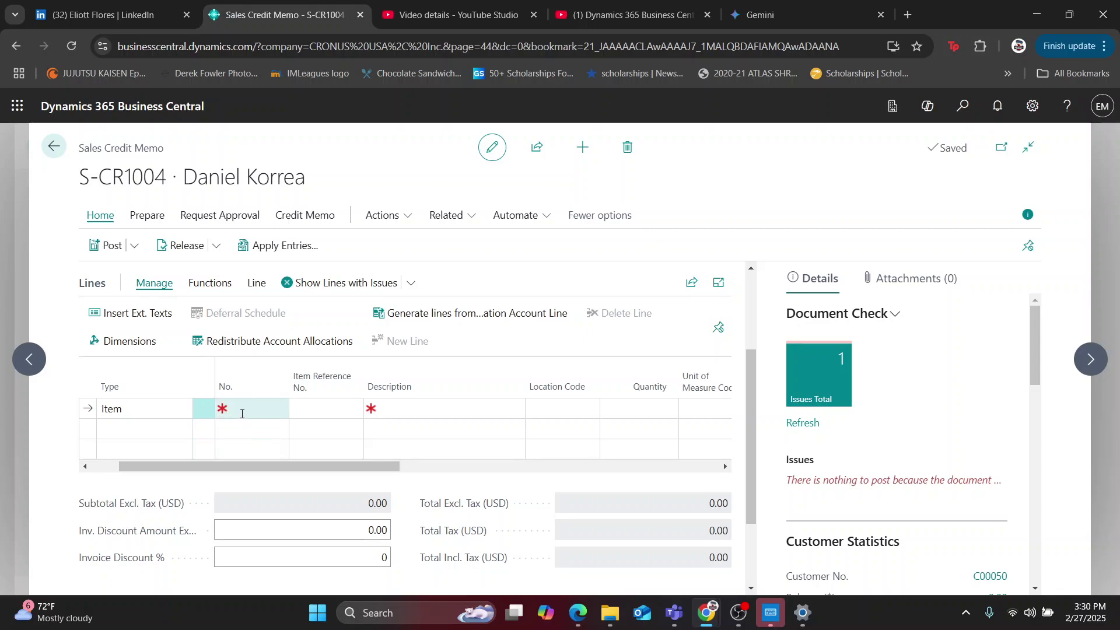
pyautogui.moveTo(209, 474); pyautogui.dragTo(260, 480)
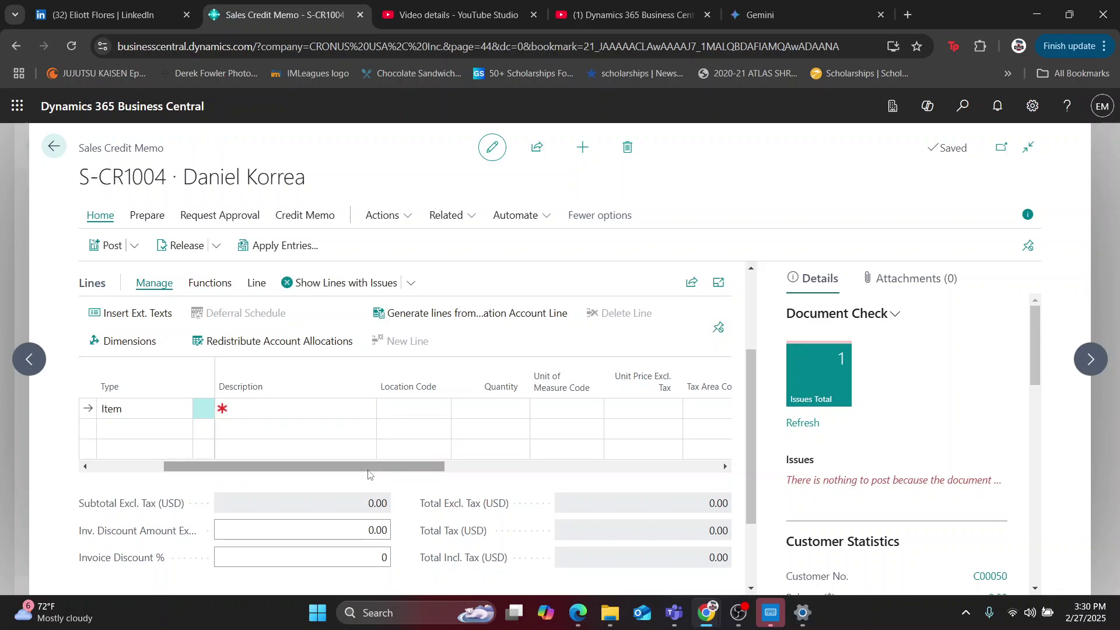
pyautogui.moveTo(295, 471); pyautogui.dragTo(206, 461)
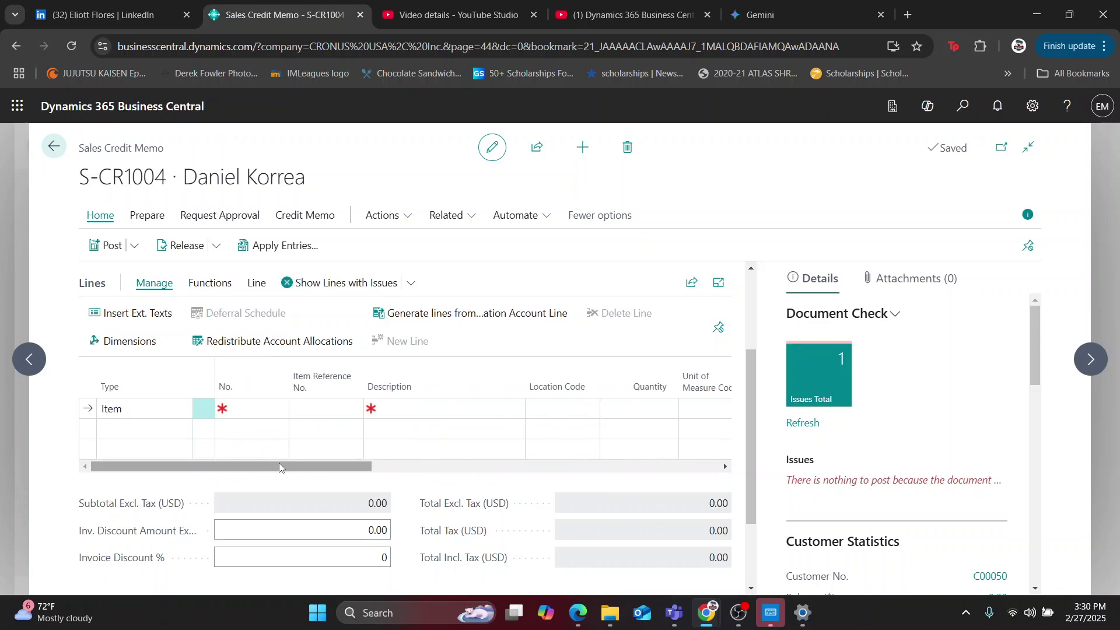
pyautogui.moveTo(279, 463); pyautogui.dragTo(434, 483)
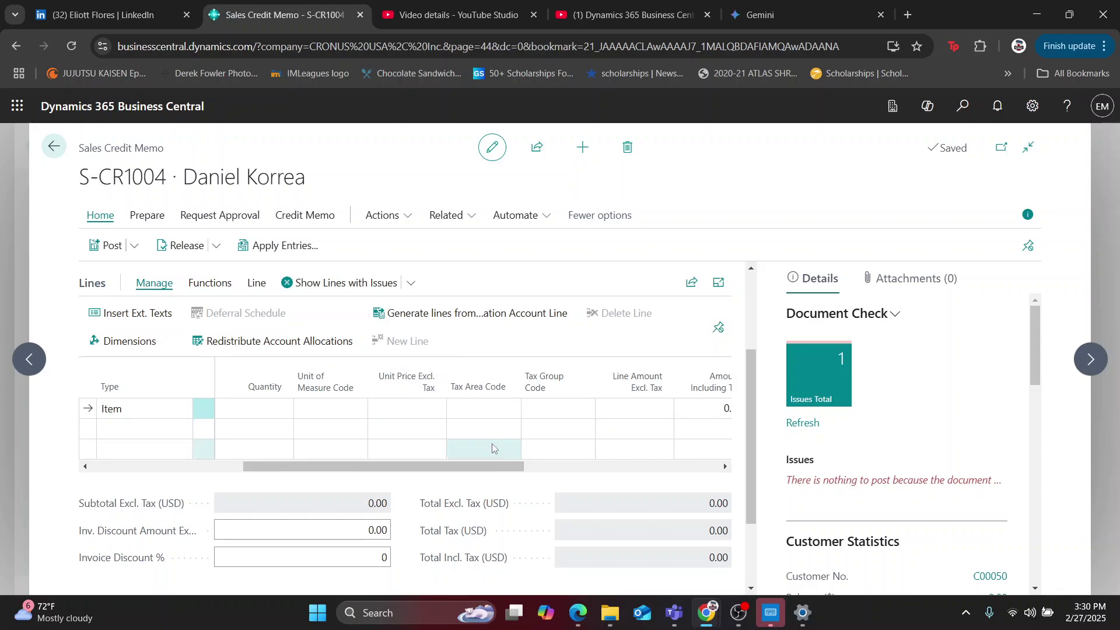
pyautogui.moveTo(467, 467); pyautogui.dragTo(555, 473)
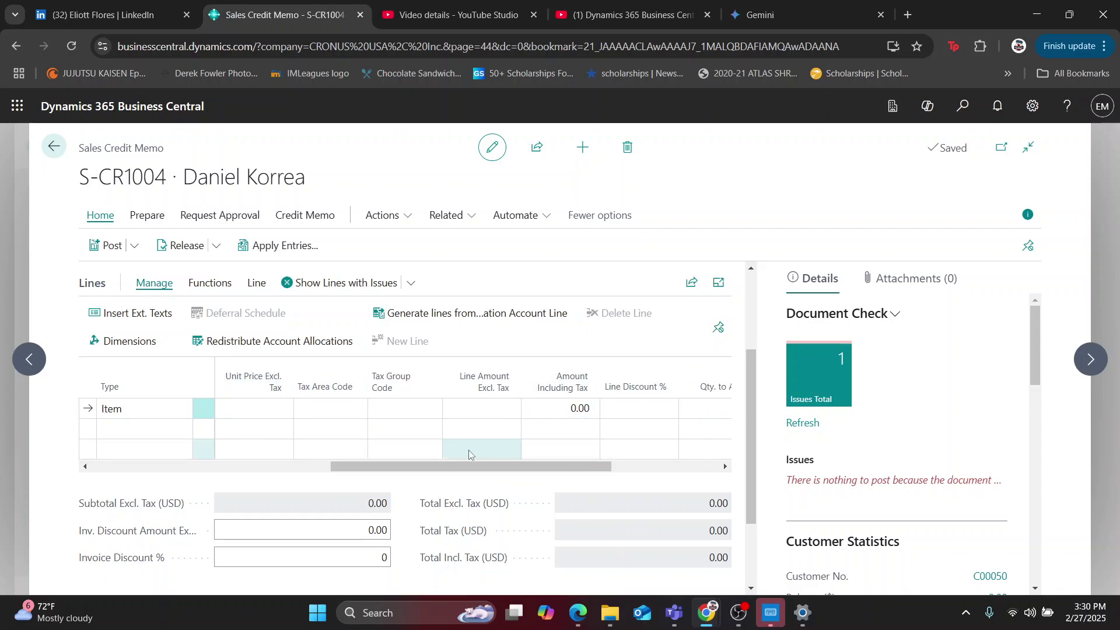
pyautogui.moveTo(466, 470); pyautogui.dragTo(175, 474)
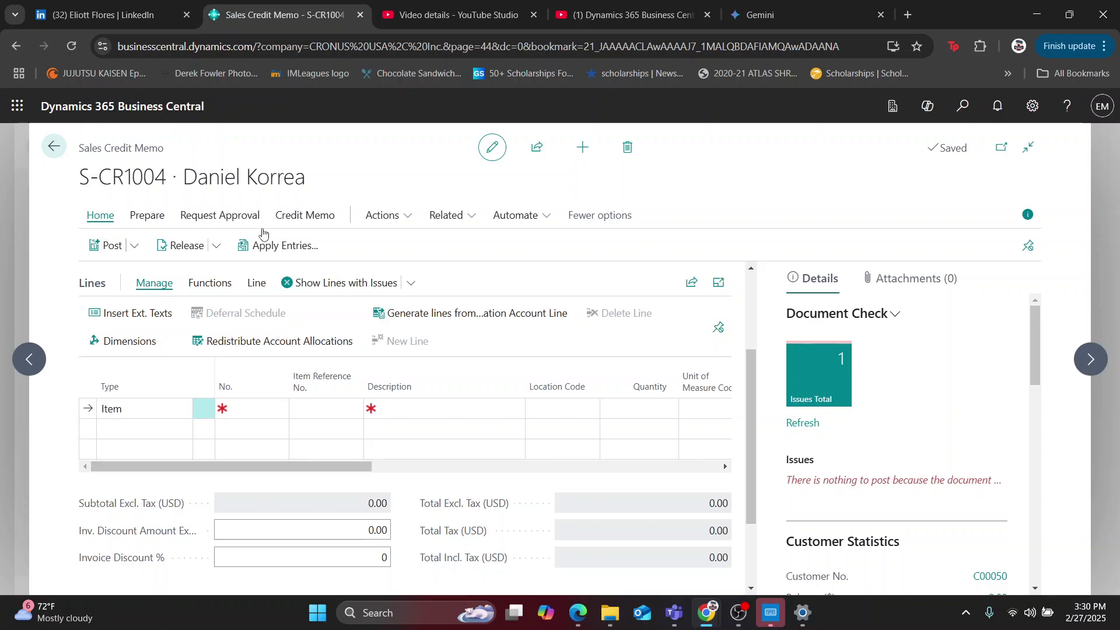
# Step: Copy the customer's posted sales invoice into the credit memo, searching the Posted Invoice documents by the customer's first name
pyautogui.click(144, 216)
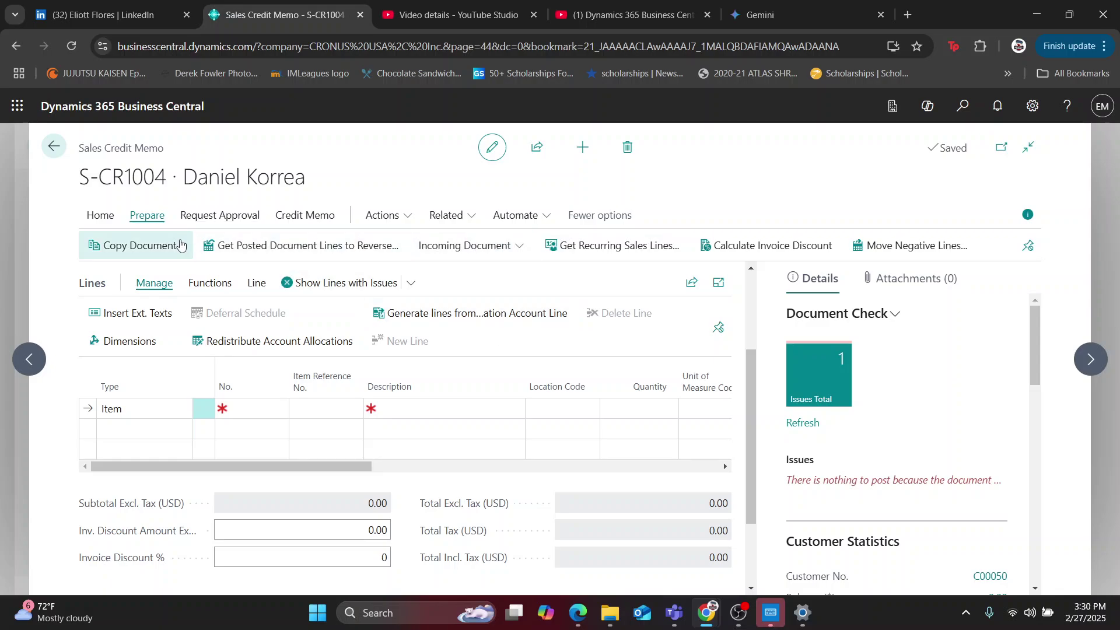
pyautogui.click(136, 250)
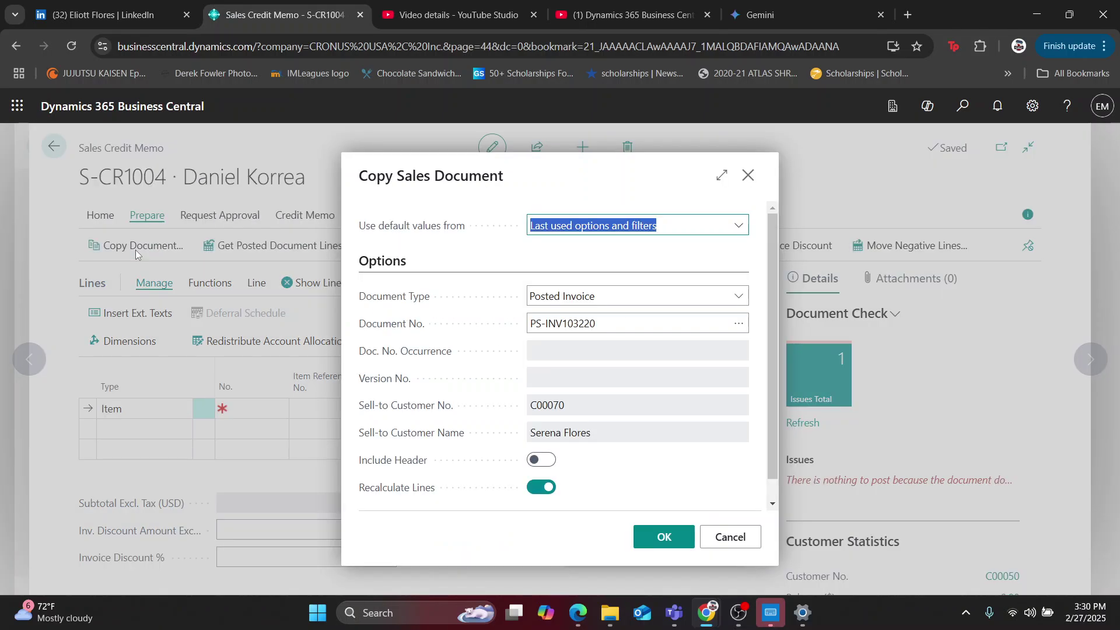
pyautogui.click(690, 297)
pyautogui.click(569, 448)
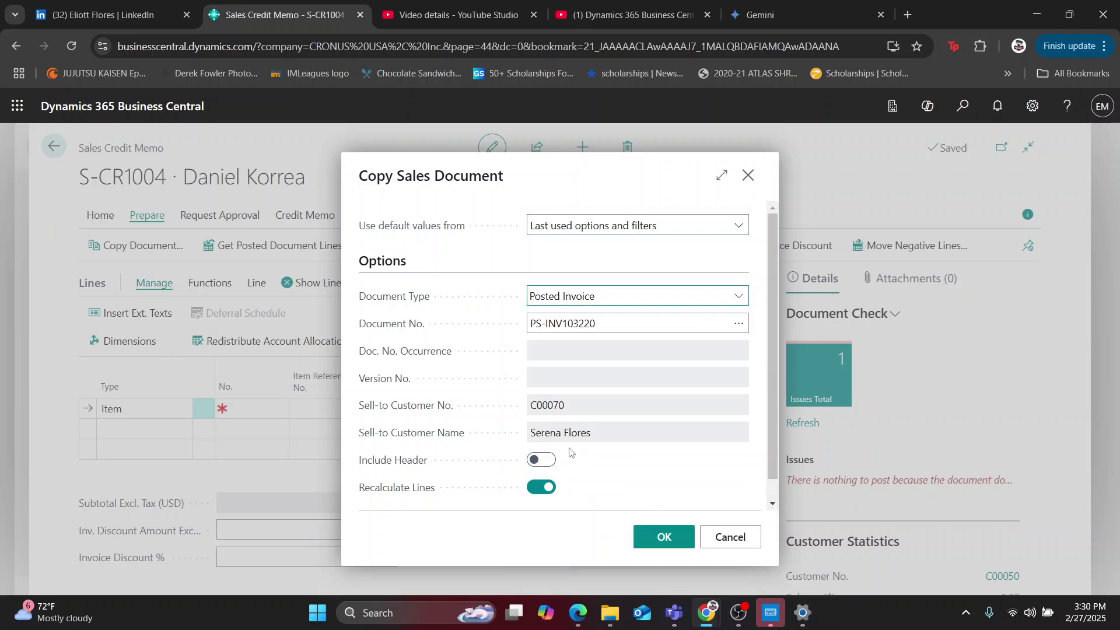
pyautogui.click(738, 323)
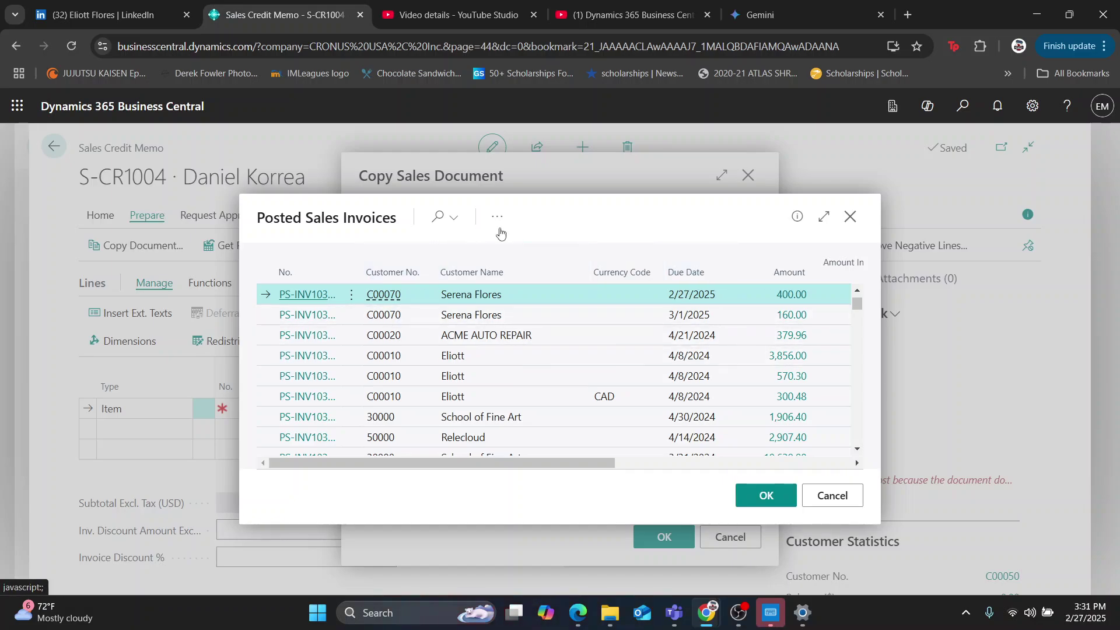
pyautogui.click(436, 214)
pyautogui.write('daniel')
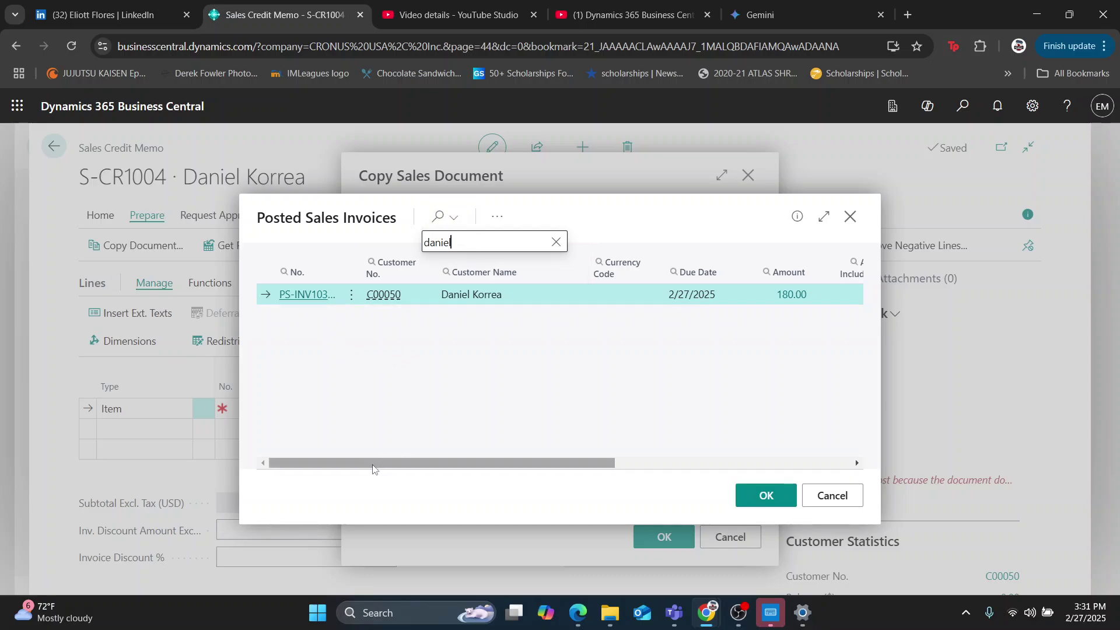
pyautogui.moveTo(376, 467); pyautogui.dragTo(516, 466)
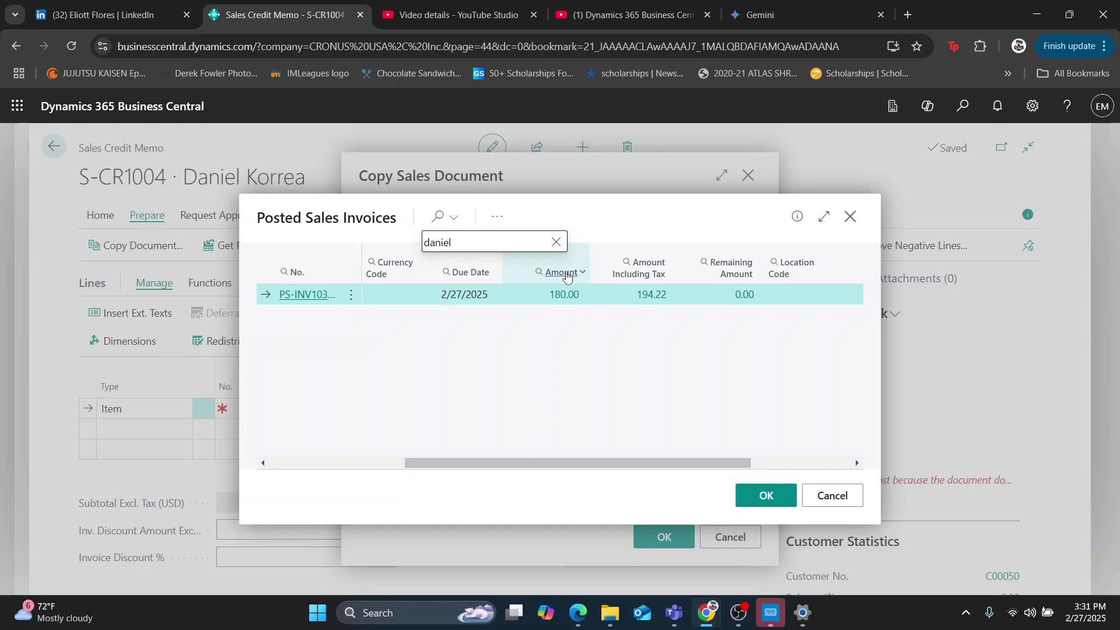
pyautogui.click(287, 299)
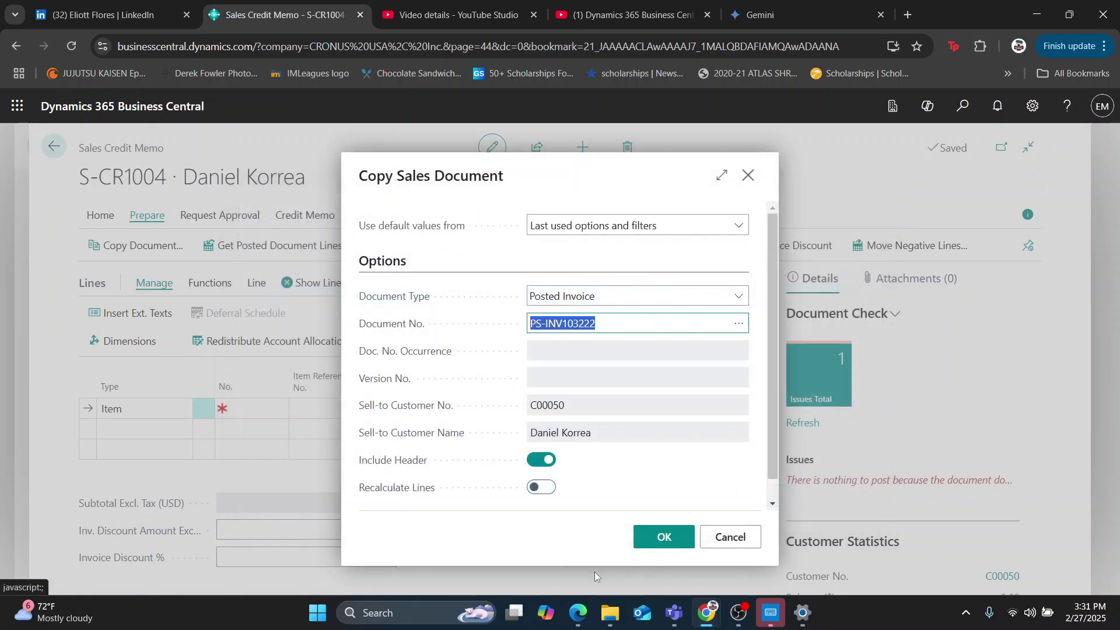
pyautogui.click(665, 539)
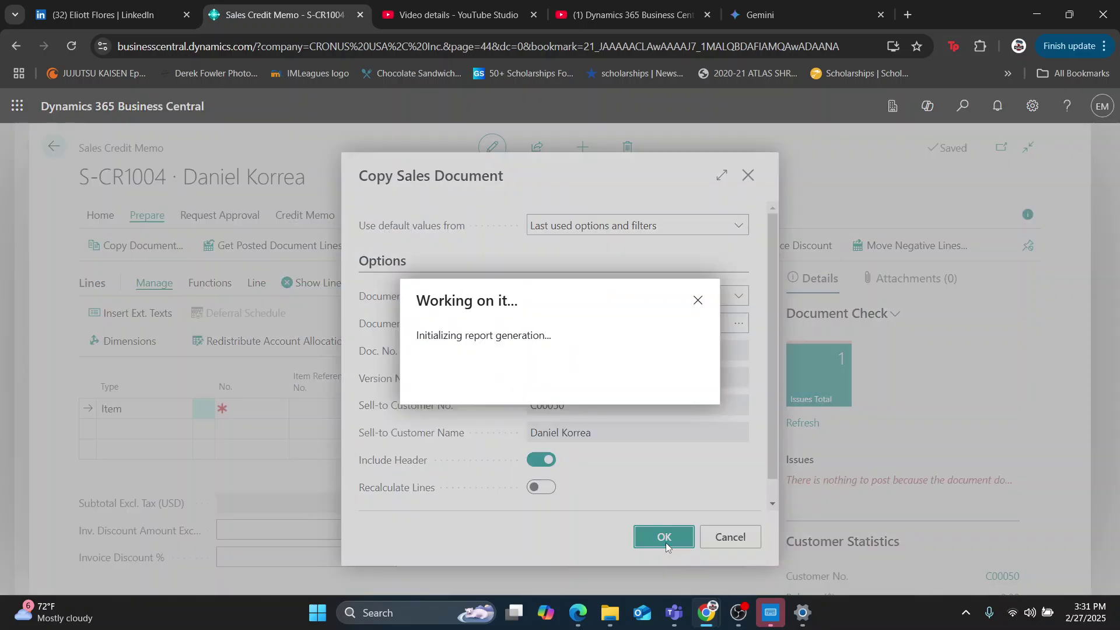
# Step: Review the copied line's amounts and set the Adidas Shoe quantity to 1
pyautogui.moveTo(291, 507); pyautogui.dragTo(508, 516)
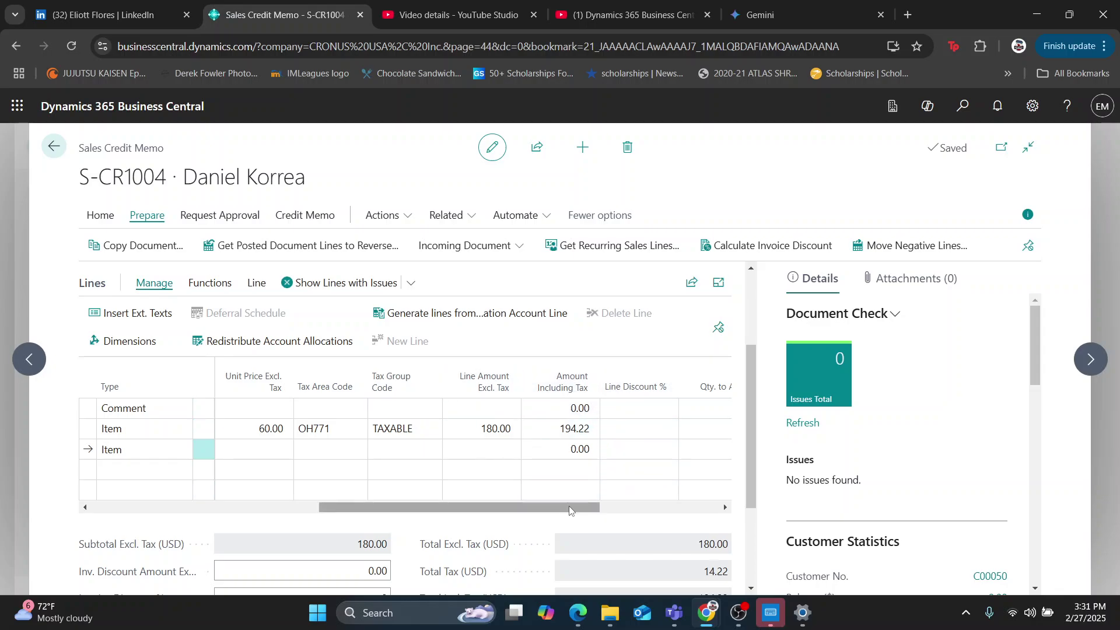
pyautogui.moveTo(570, 509); pyautogui.dragTo(231, 488)
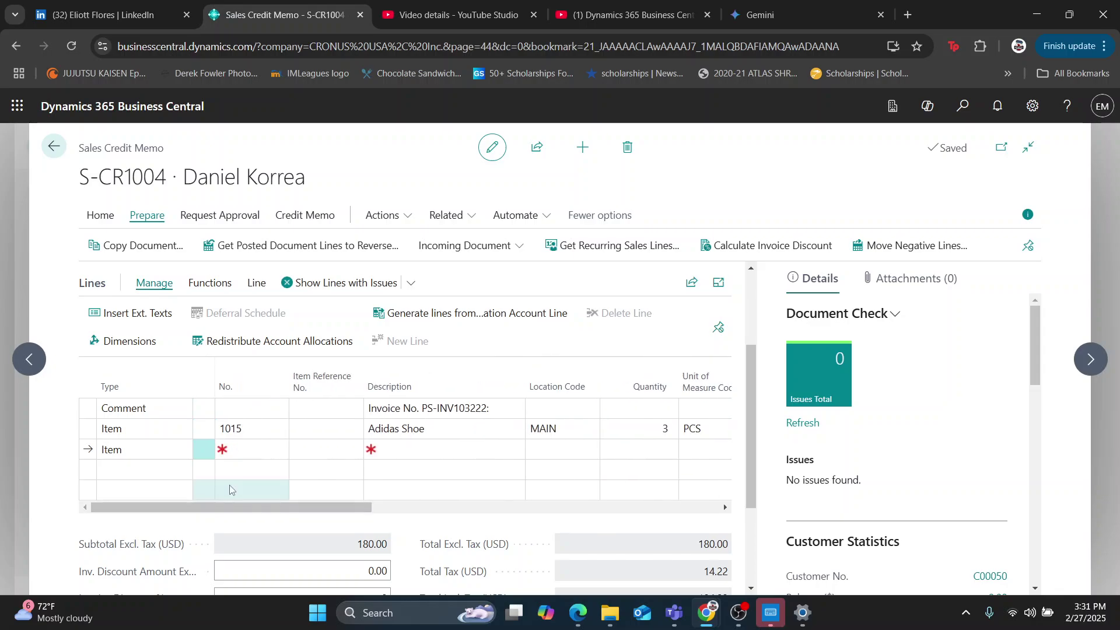
pyautogui.click(656, 432)
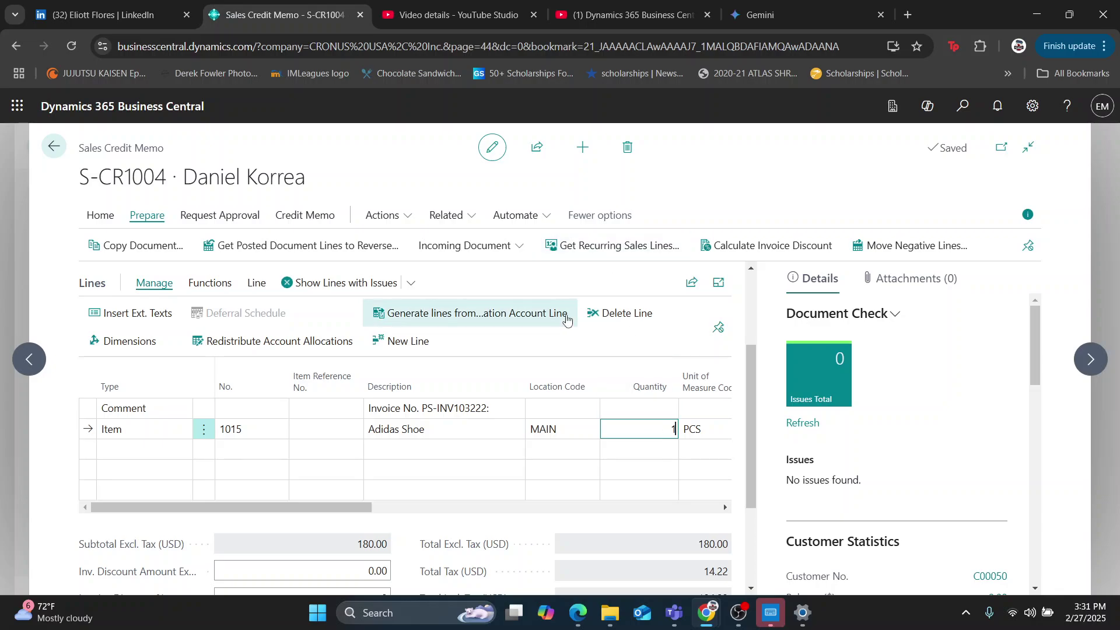
pyautogui.click(543, 352)
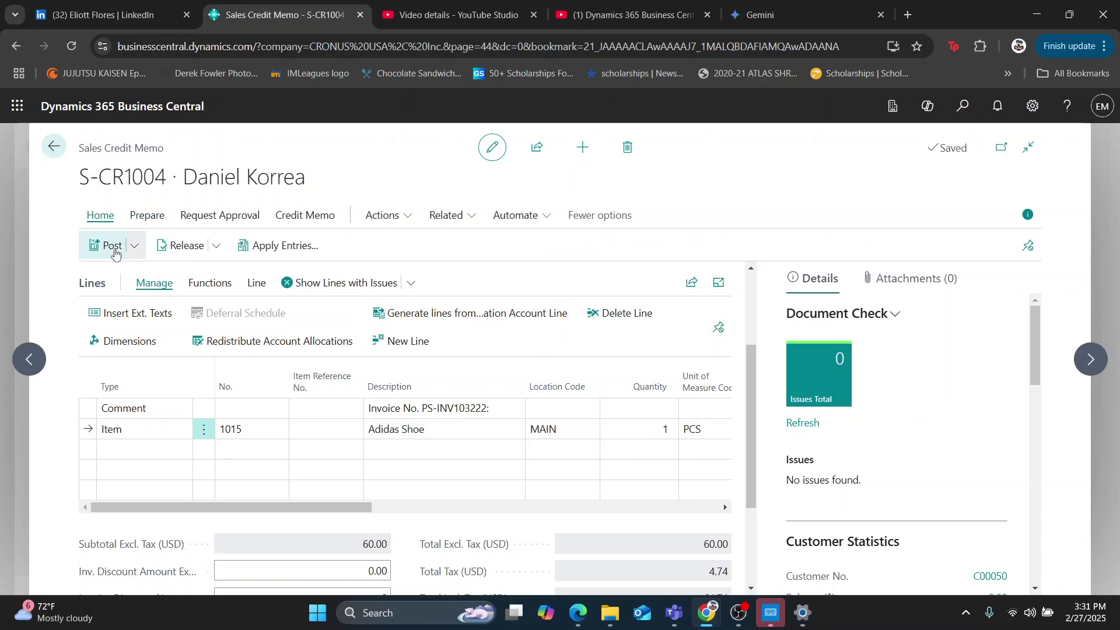
pyautogui.click(115, 251)
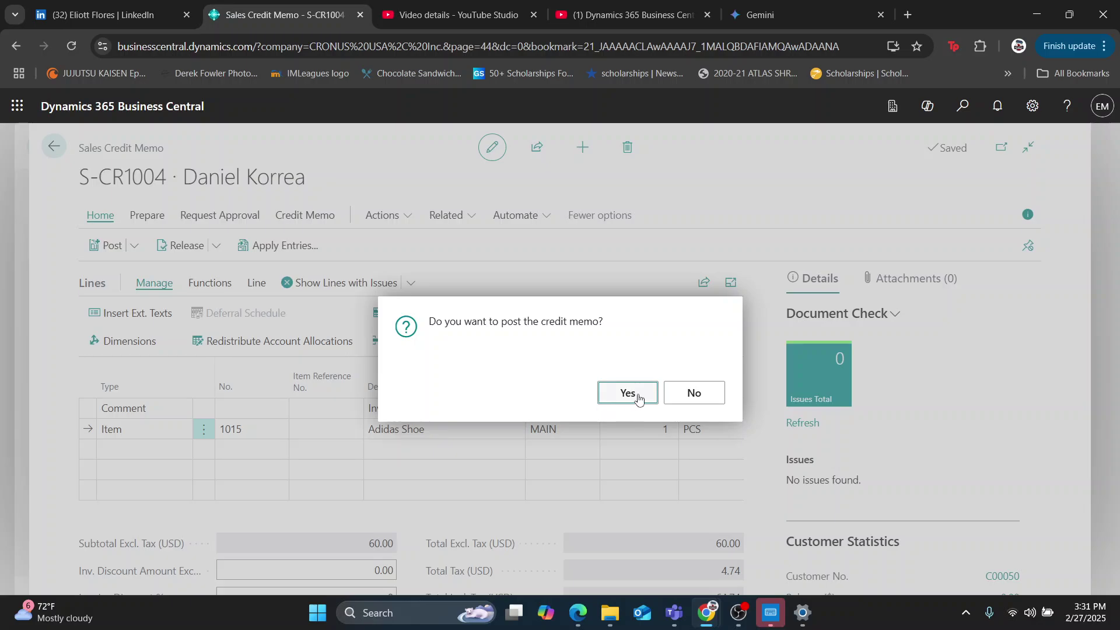
pyautogui.click(689, 406)
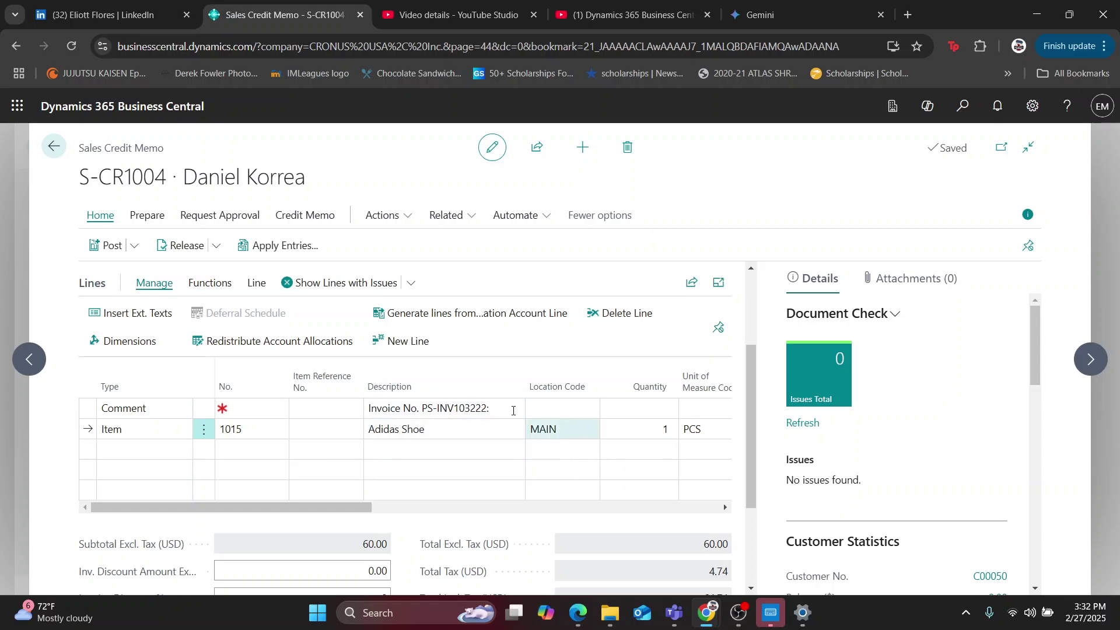
pyautogui.click(205, 427)
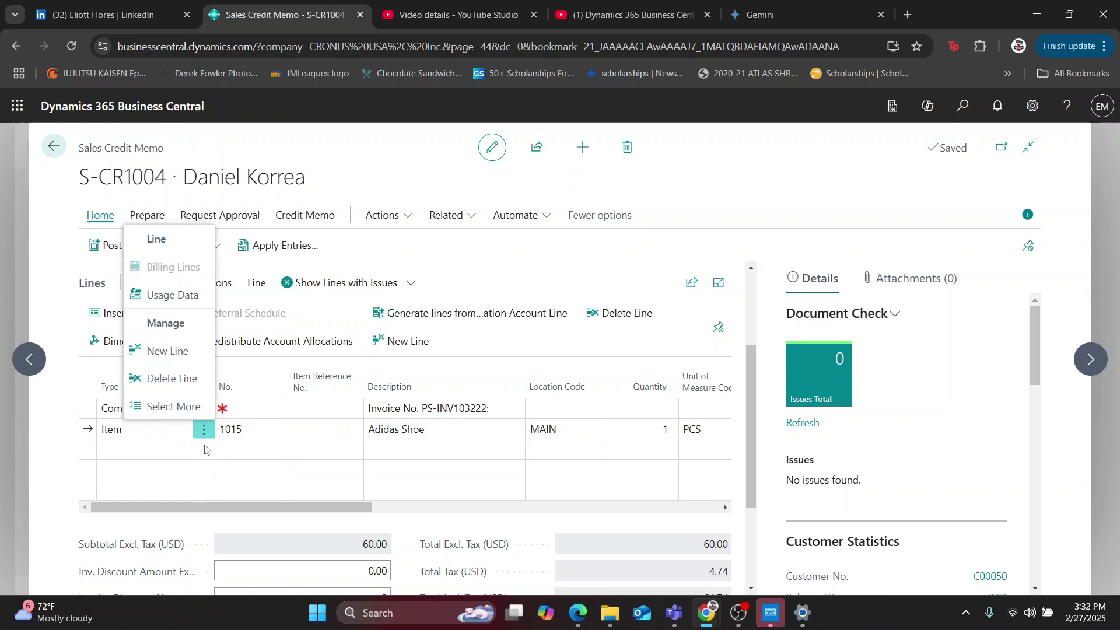
pyautogui.click(170, 448)
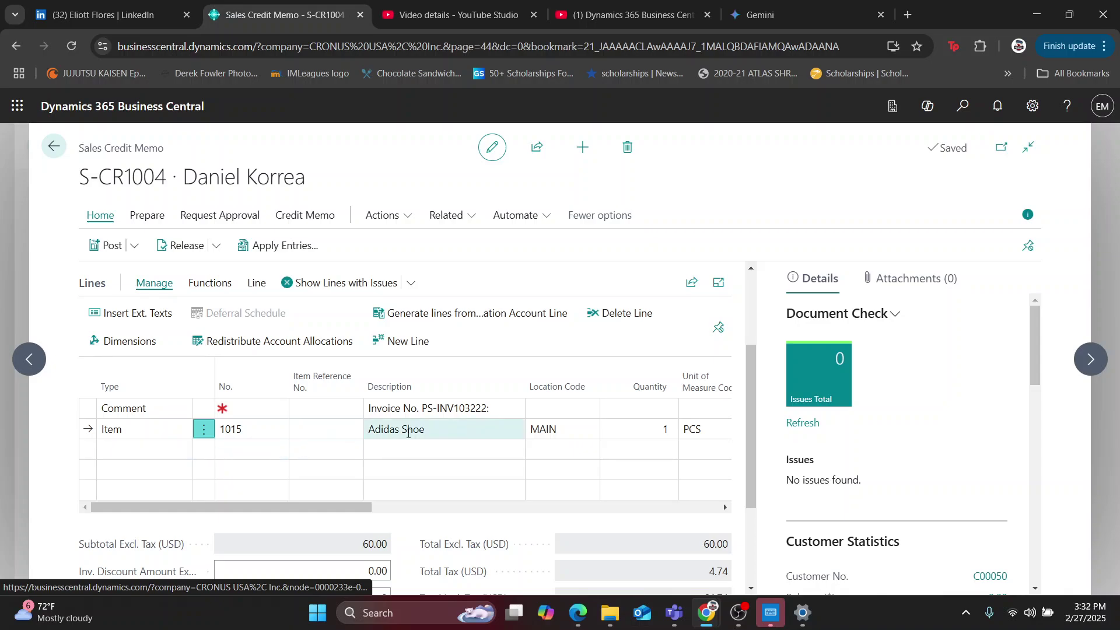
pyautogui.click(667, 430)
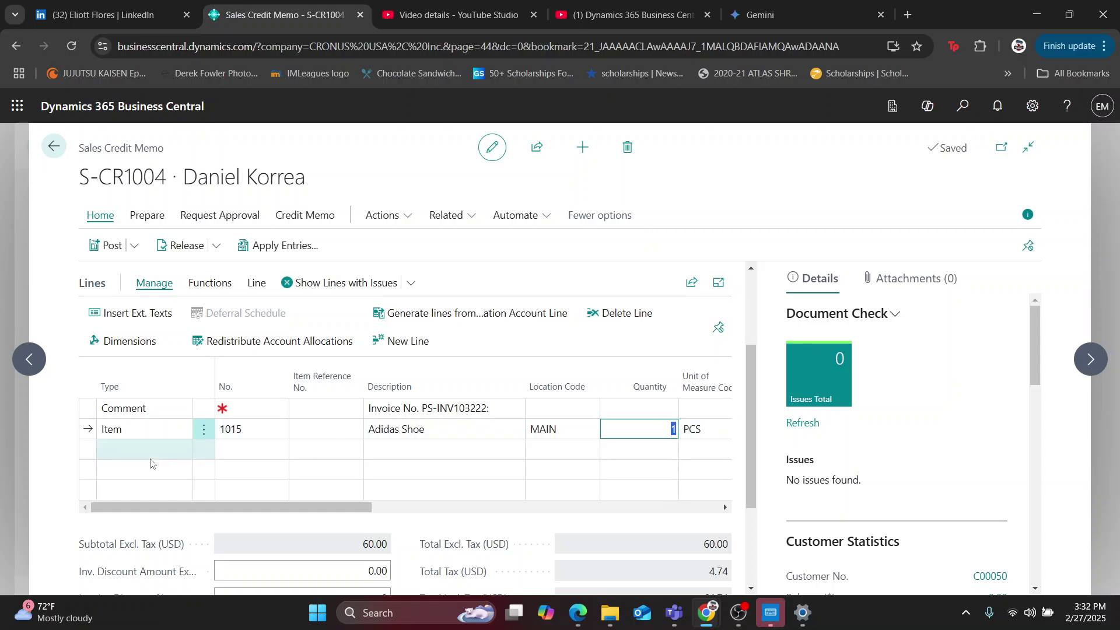
pyautogui.click(44, 431)
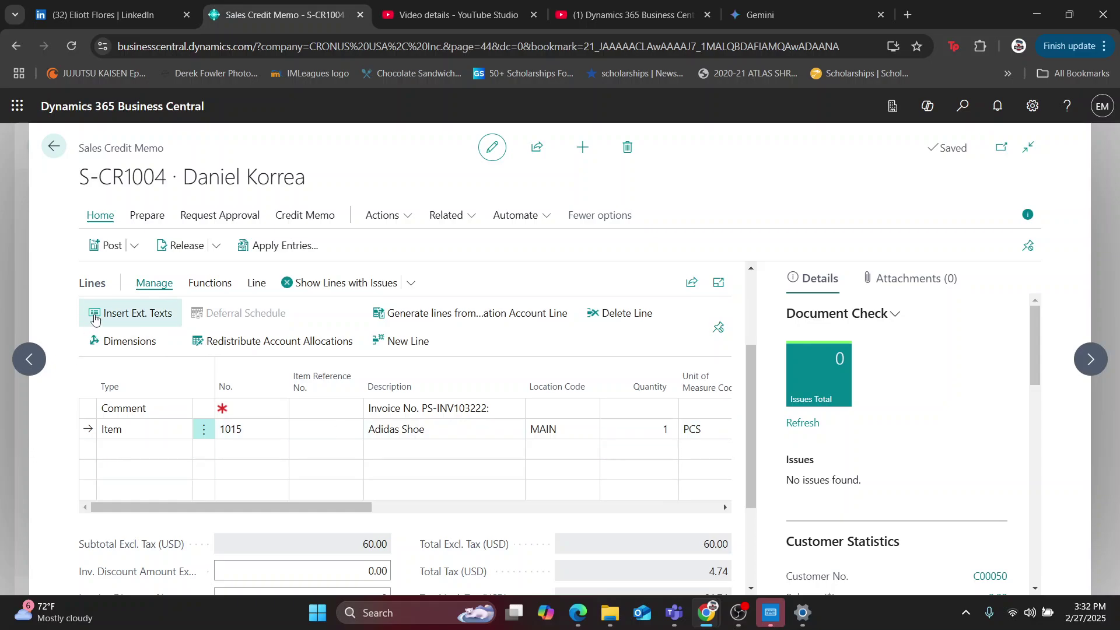
# Step: Post the sales credit memo, then open the posted document and review its lines and totals
pyautogui.click(97, 256)
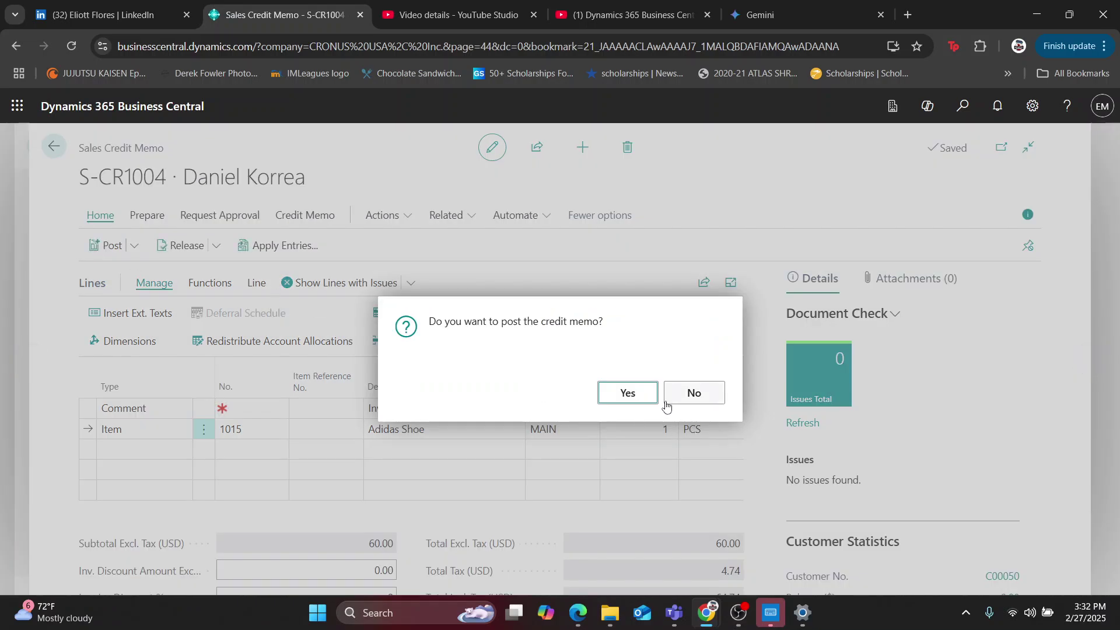
pyautogui.click(643, 393)
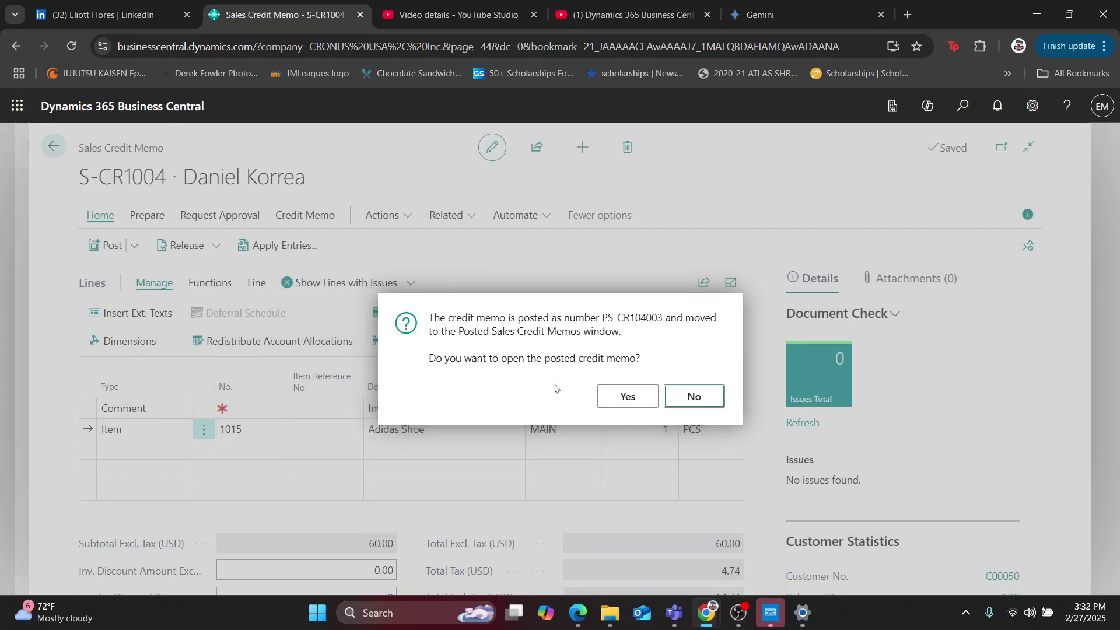
pyautogui.click(631, 396)
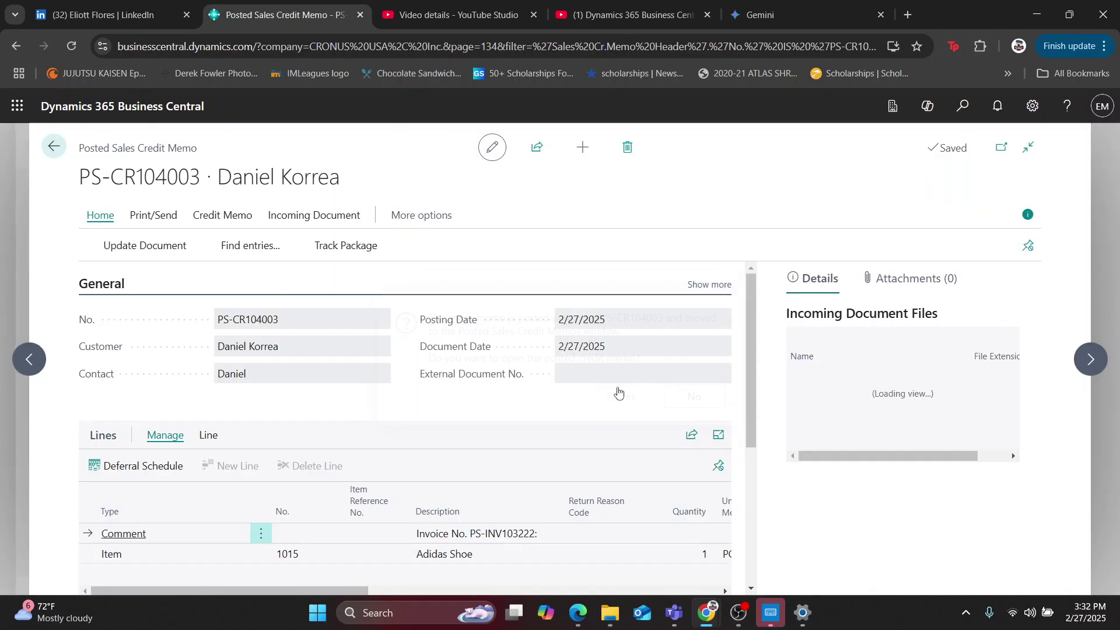
pyautogui.scroll(-2, 498, 401)
pyautogui.scroll(-1, 489, 399)
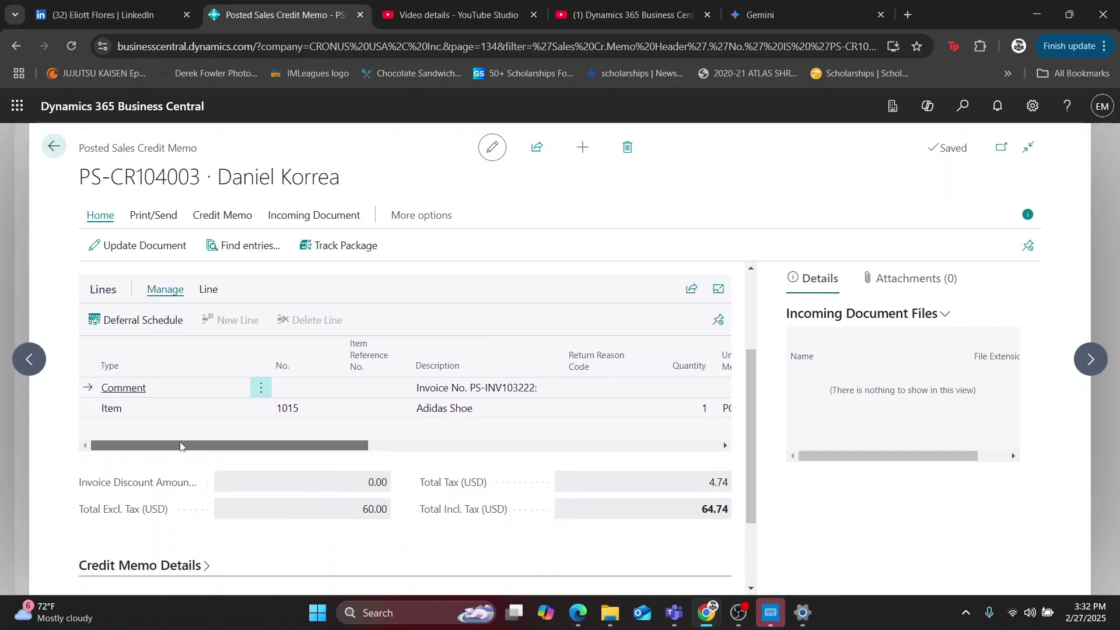
pyautogui.moveTo(196, 445); pyautogui.dragTo(280, 439)
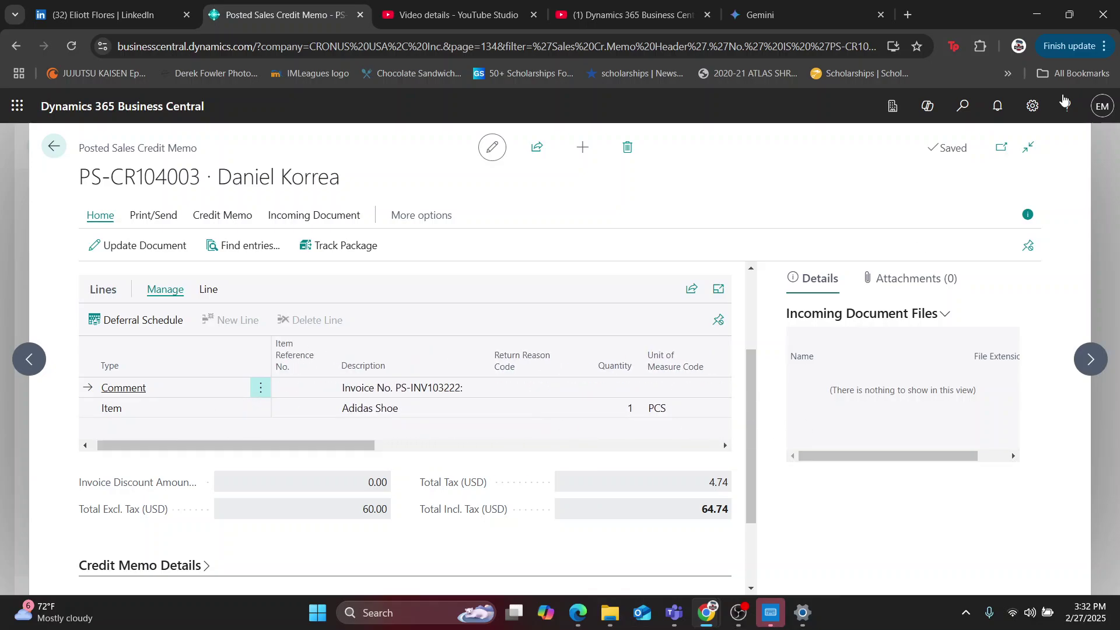
# Step: Search for "item ledger", open Item Ledger Entries and examine the quantities, sales amounts and cost amounts for item 1015
pyautogui.click(958, 109)
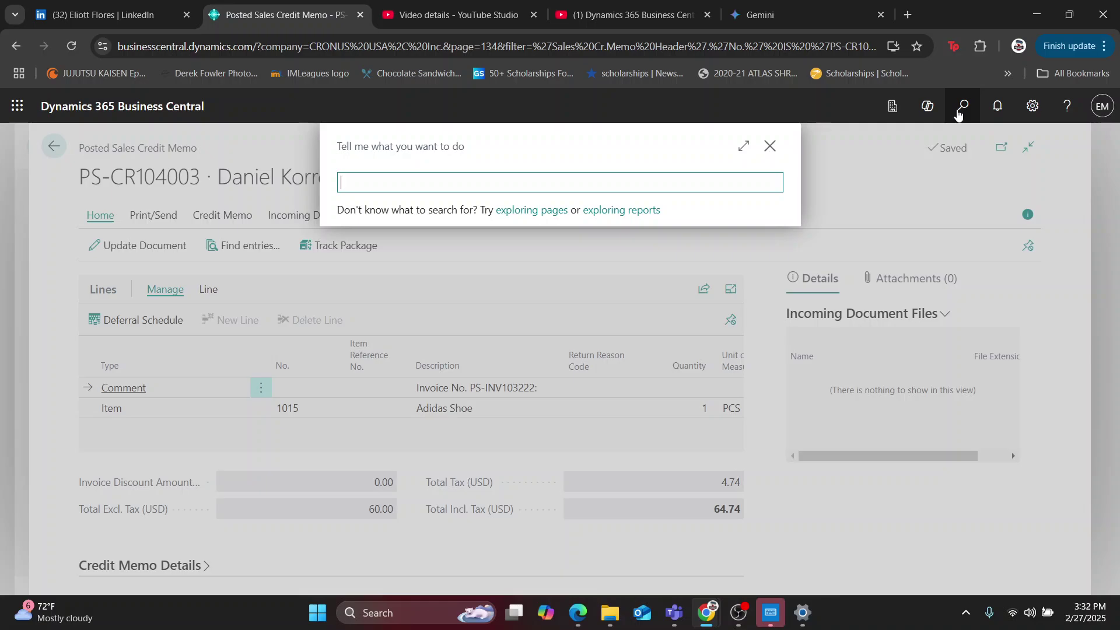
pyautogui.write('item ')
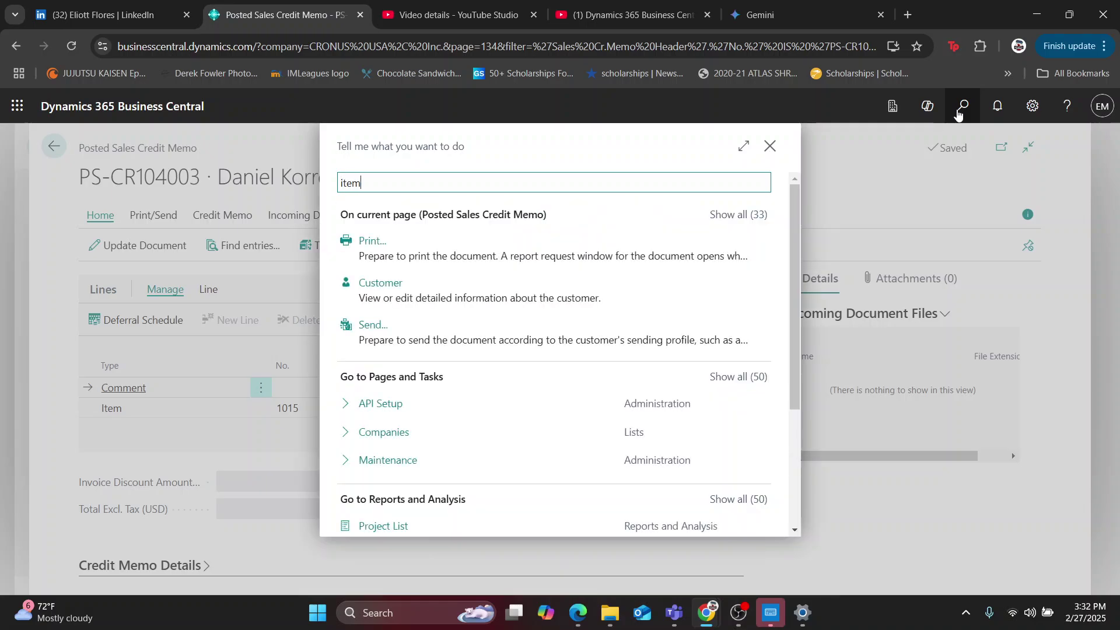
pyautogui.write('ledger')
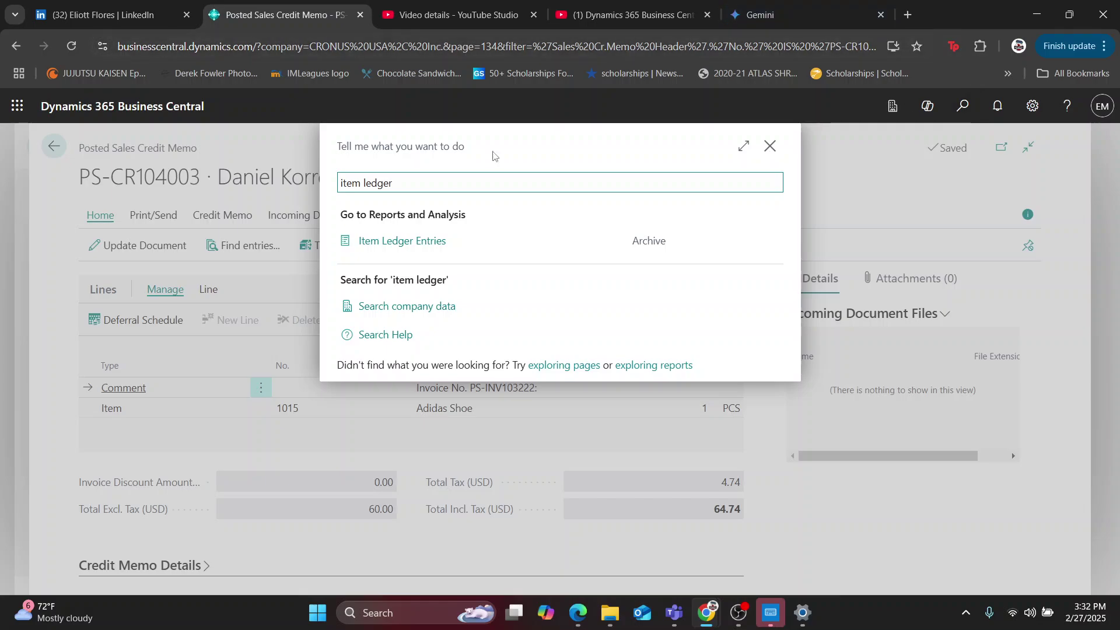
pyautogui.click(377, 252)
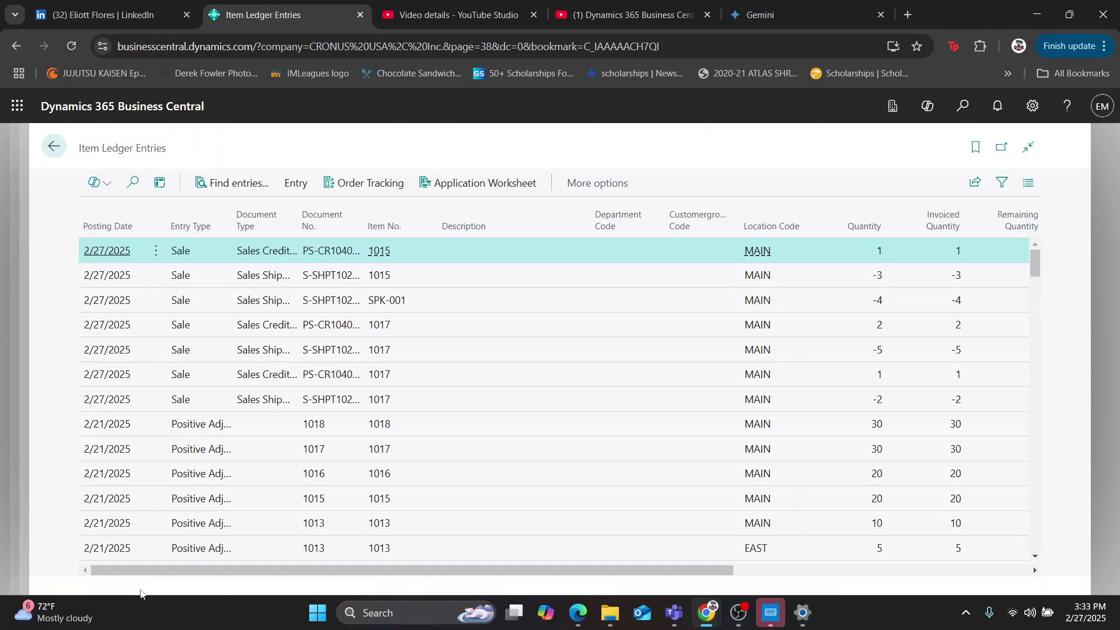
pyautogui.moveTo(132, 574); pyautogui.dragTo(426, 575)
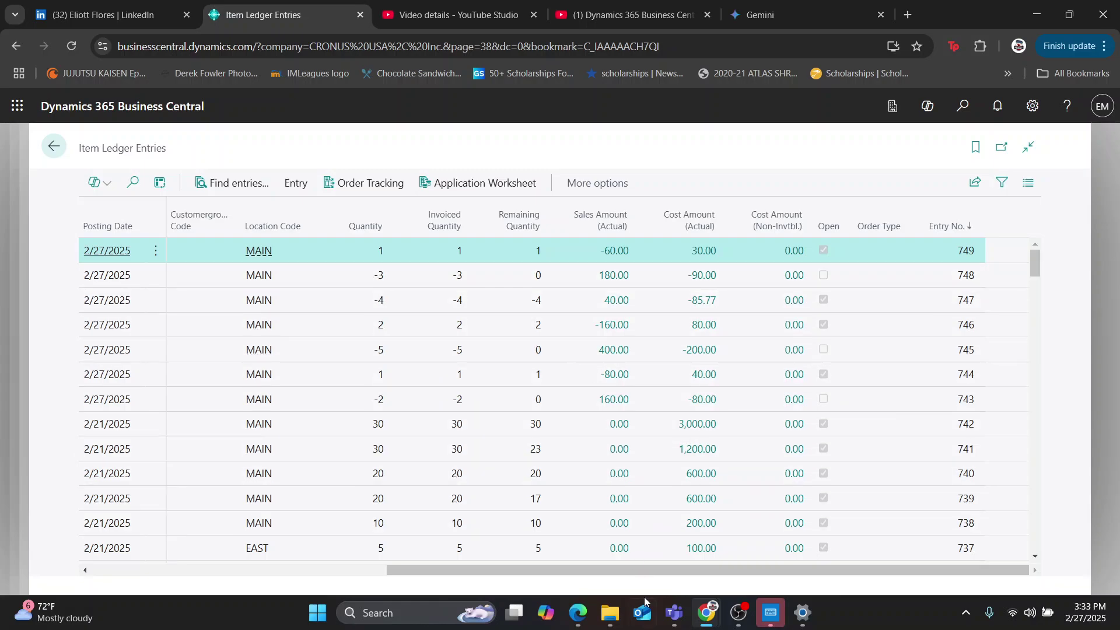
pyautogui.moveTo(616, 578); pyautogui.dragTo(713, 558)
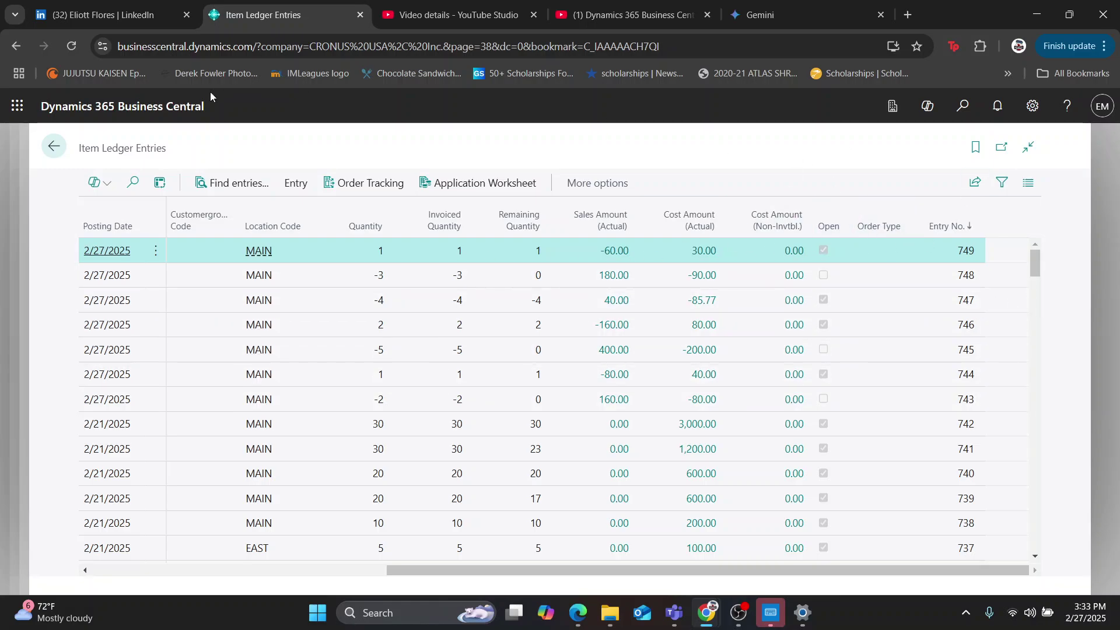
pyautogui.moveTo(413, 570); pyautogui.dragTo(116, 570)
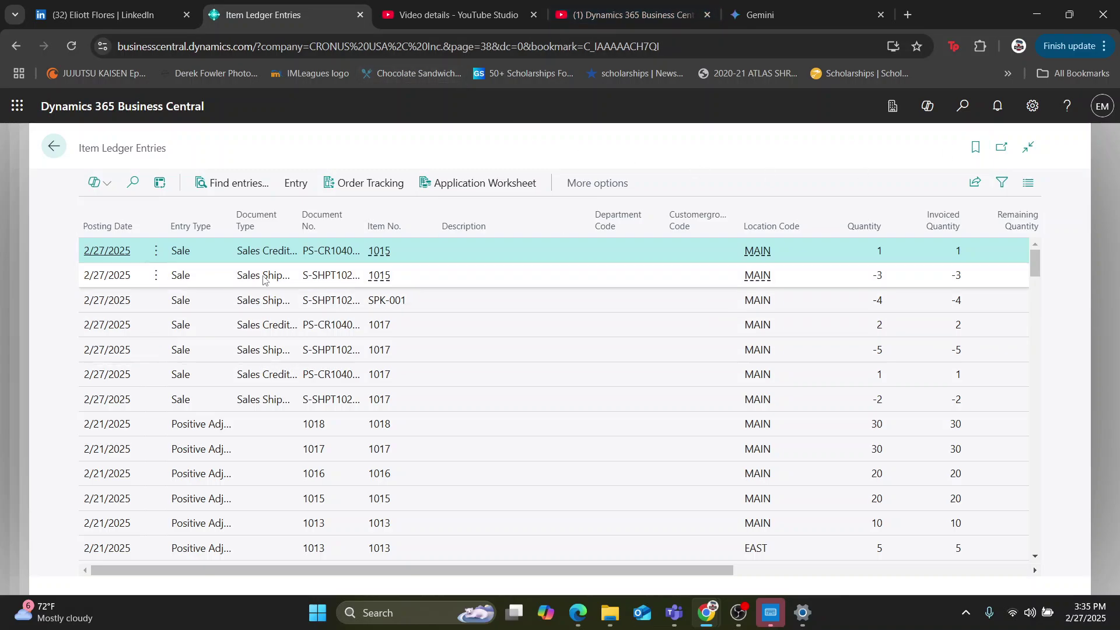
# Step: Leave the item ledger entries and the posted credit memo, returning to the Sales Credit Memos list
pyautogui.click(55, 152)
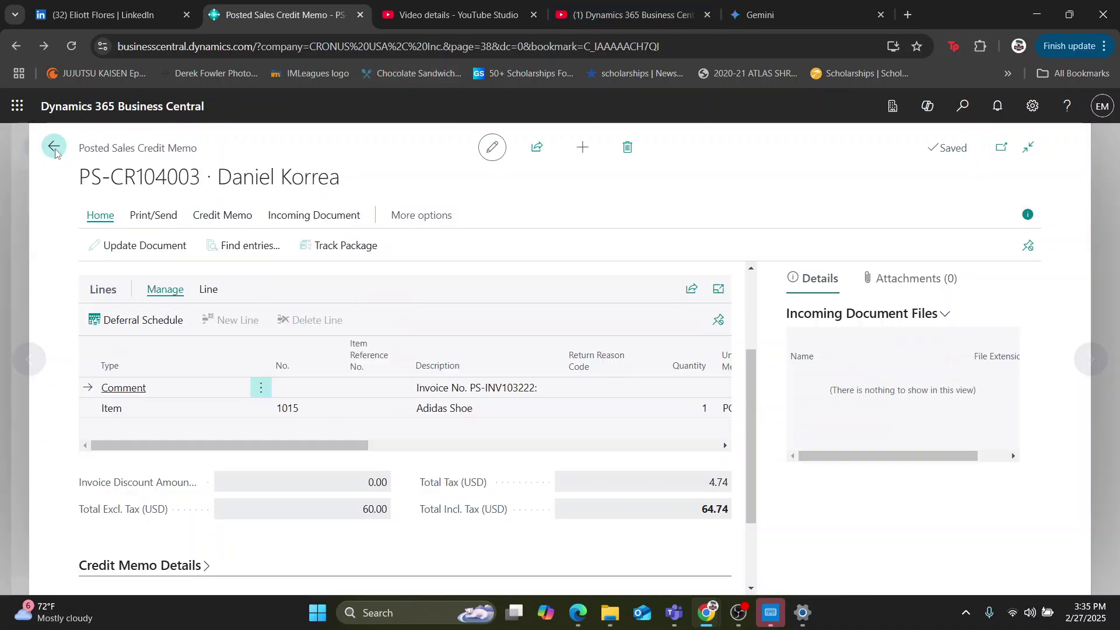
pyautogui.click(57, 153)
pyautogui.click(56, 152)
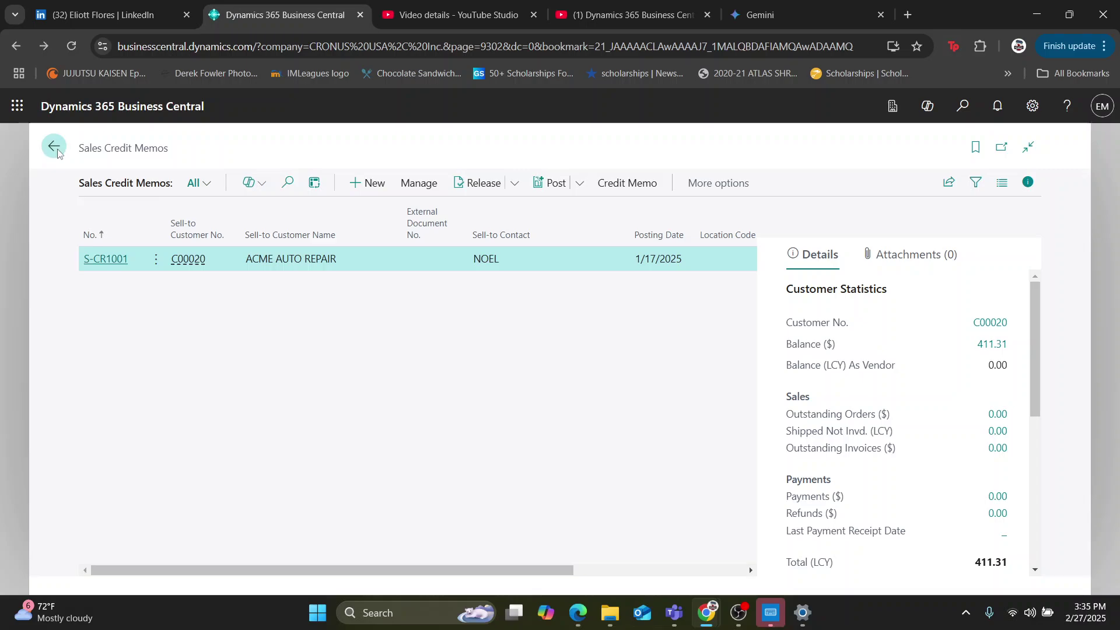